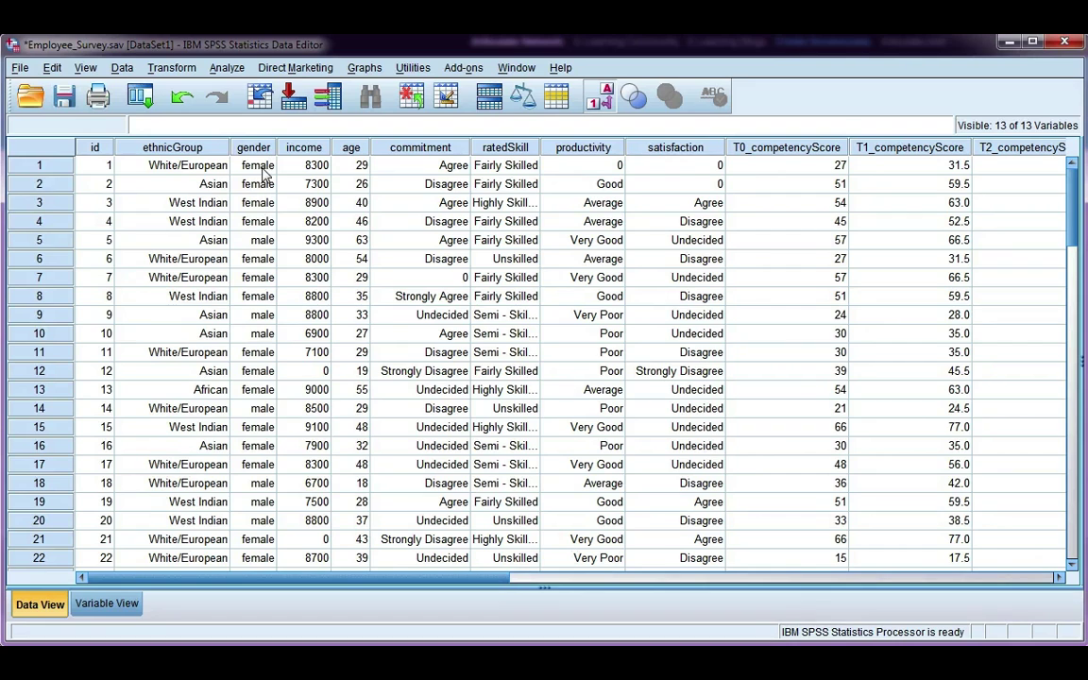
# Step: Switch the grid to raw numeric codes briefly, then back to value labels
pyautogui.click(600, 100)
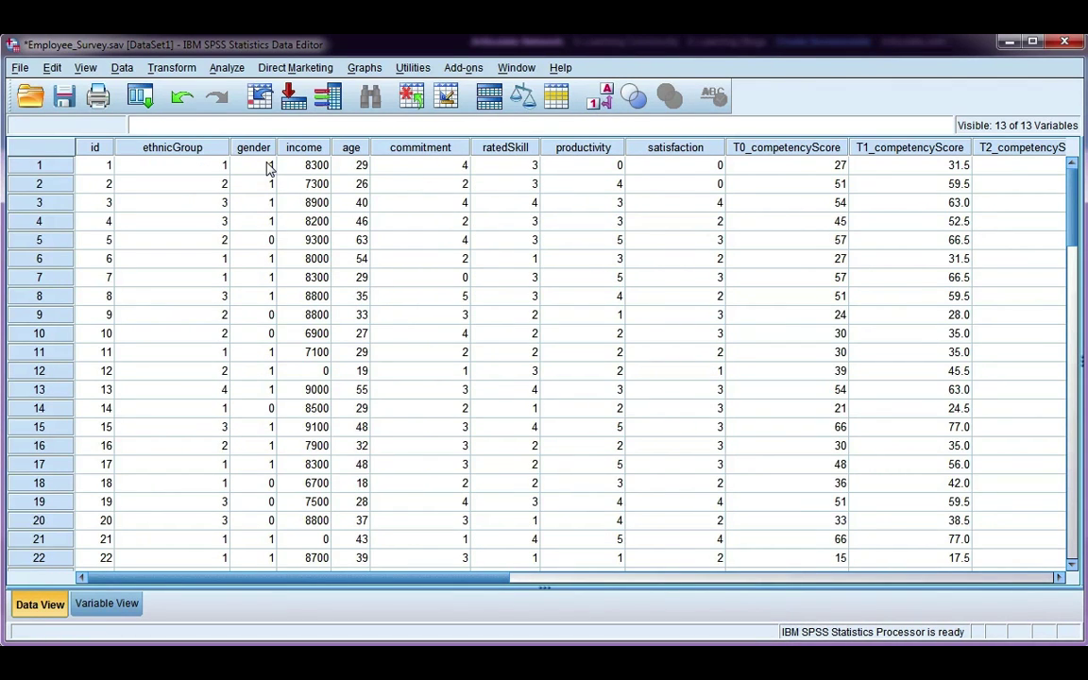
pyautogui.click(602, 102)
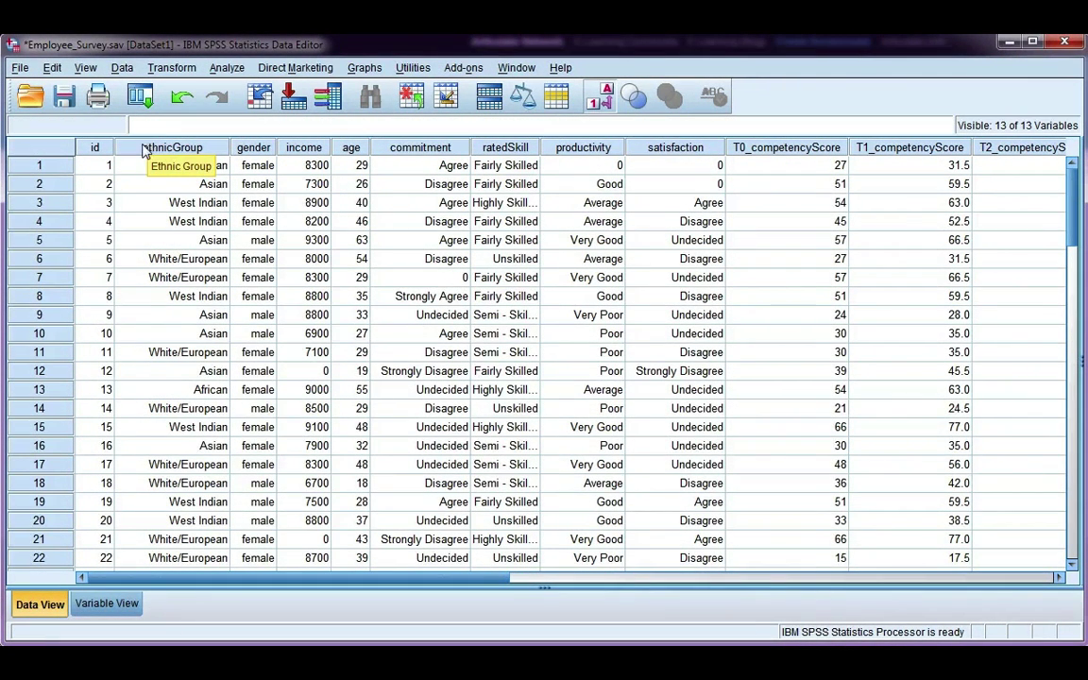
# Step: Apply a Select Cases 'If condition is satisfied' filter of gender=1, crossing out male cases
pyautogui.click(123, 68)
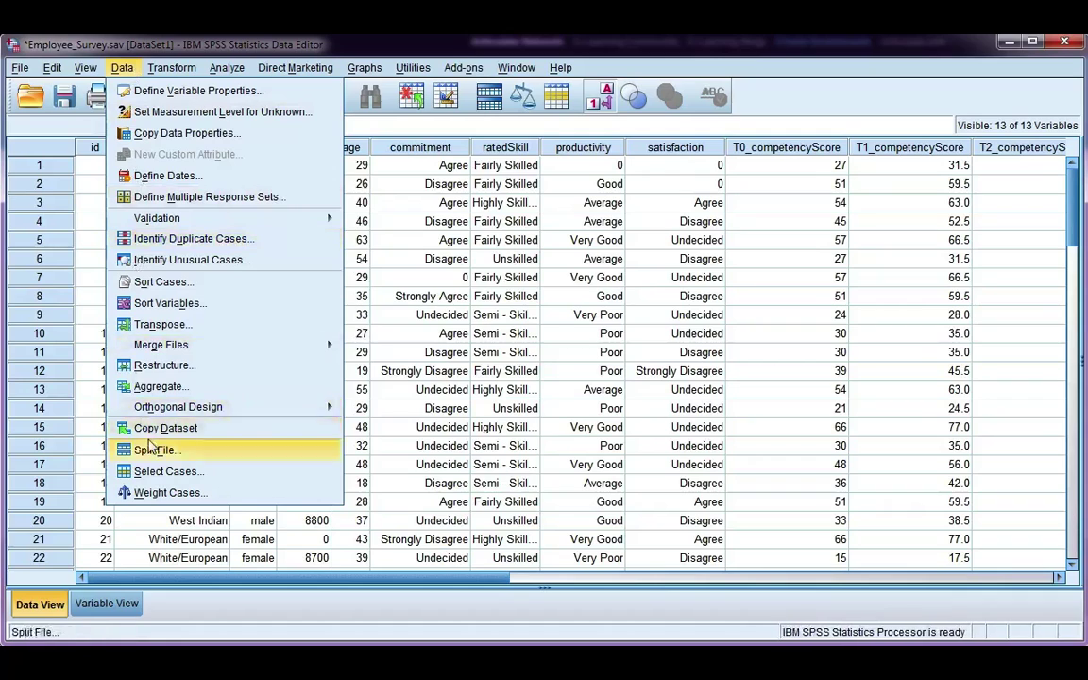
pyautogui.click(166, 471)
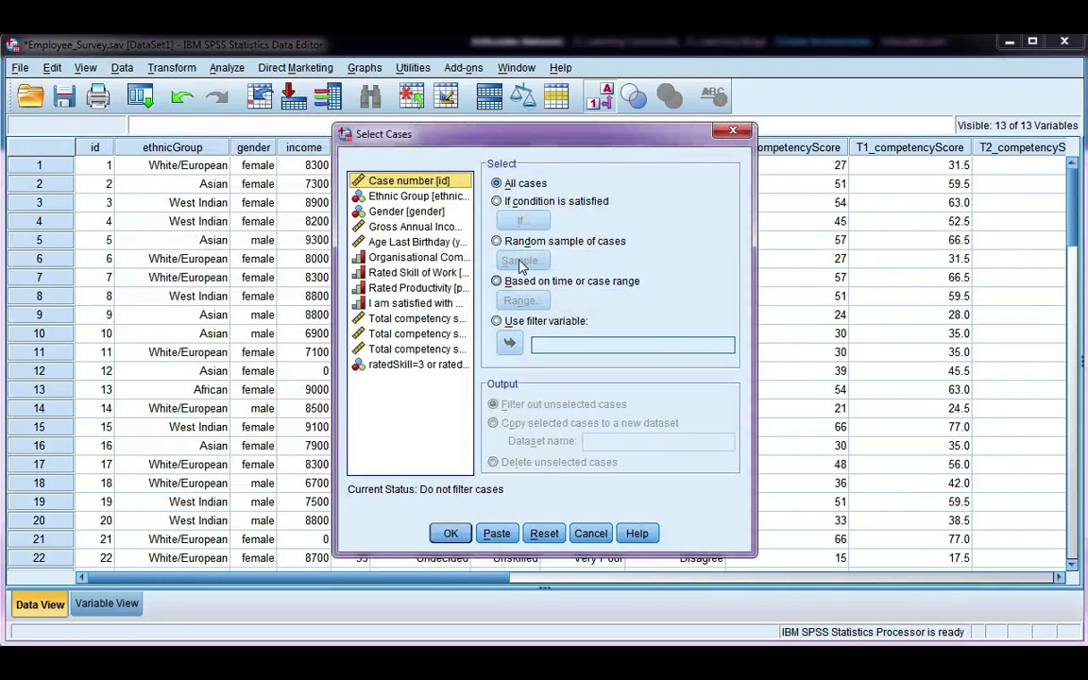
pyautogui.click(529, 202)
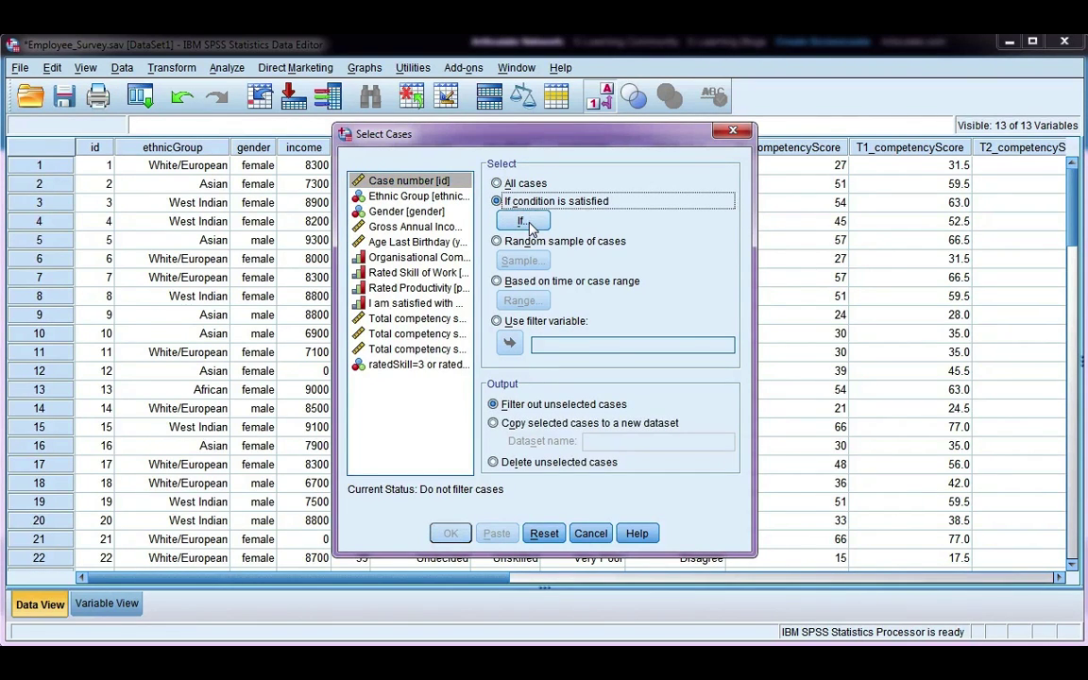
pyautogui.click(522, 222)
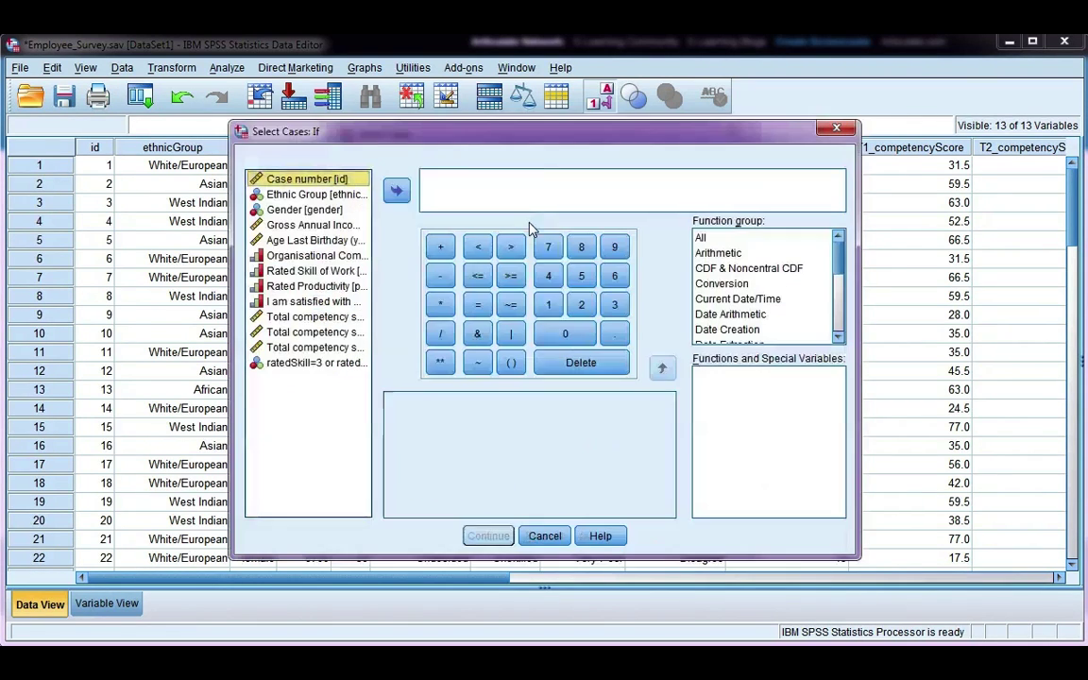
pyautogui.click(306, 211)
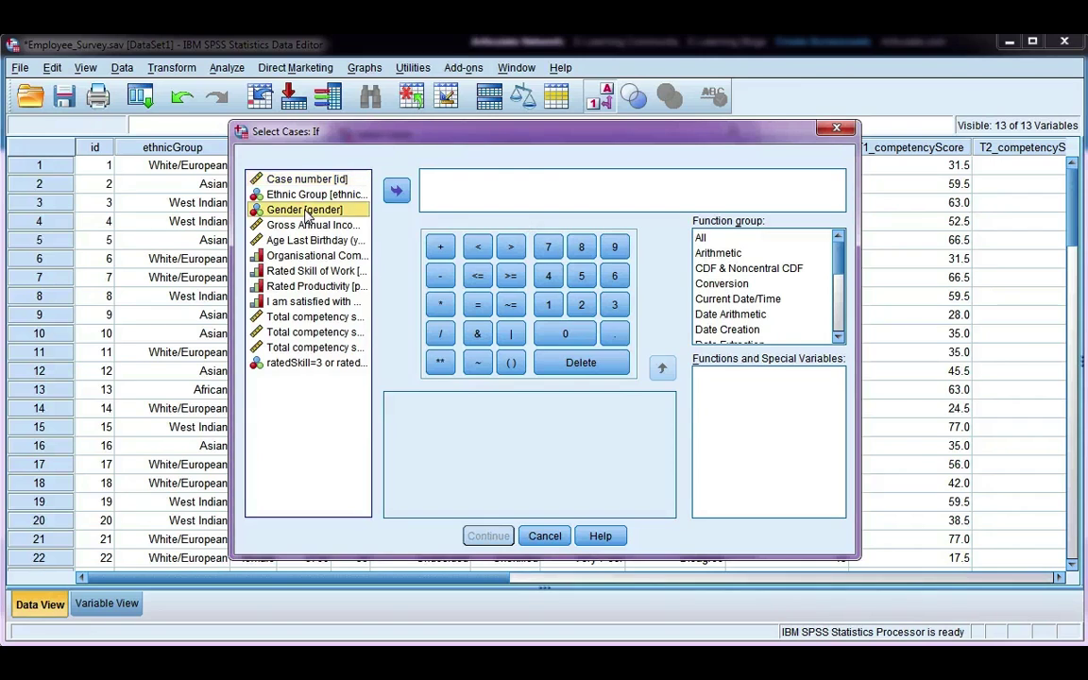
pyautogui.click(397, 192)
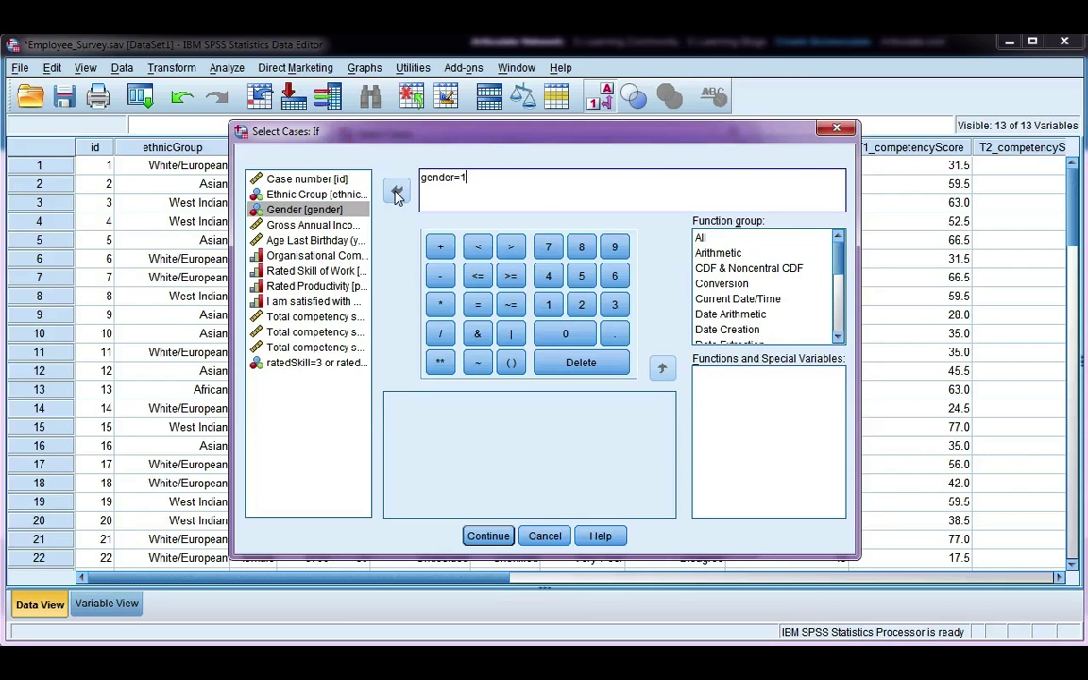
pyautogui.click(481, 536)
pyautogui.click(450, 534)
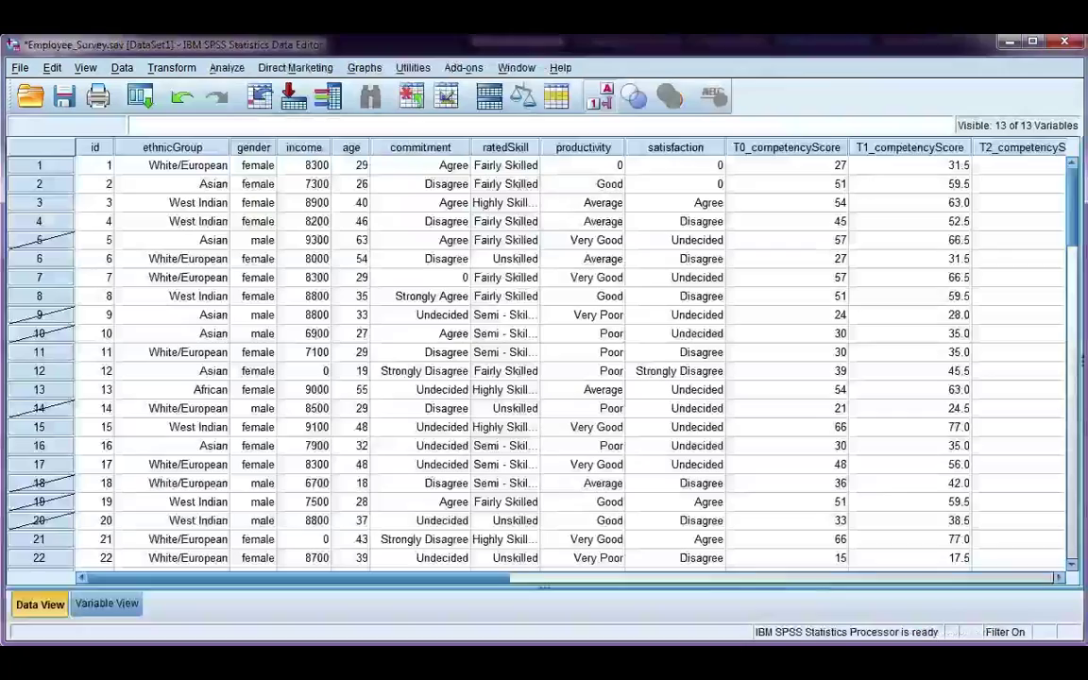
# Step: Display the filter_$ column as raw 1/0 codes instead of Selected/Not Selected
pyautogui.hotkey('alt', 'Tab')
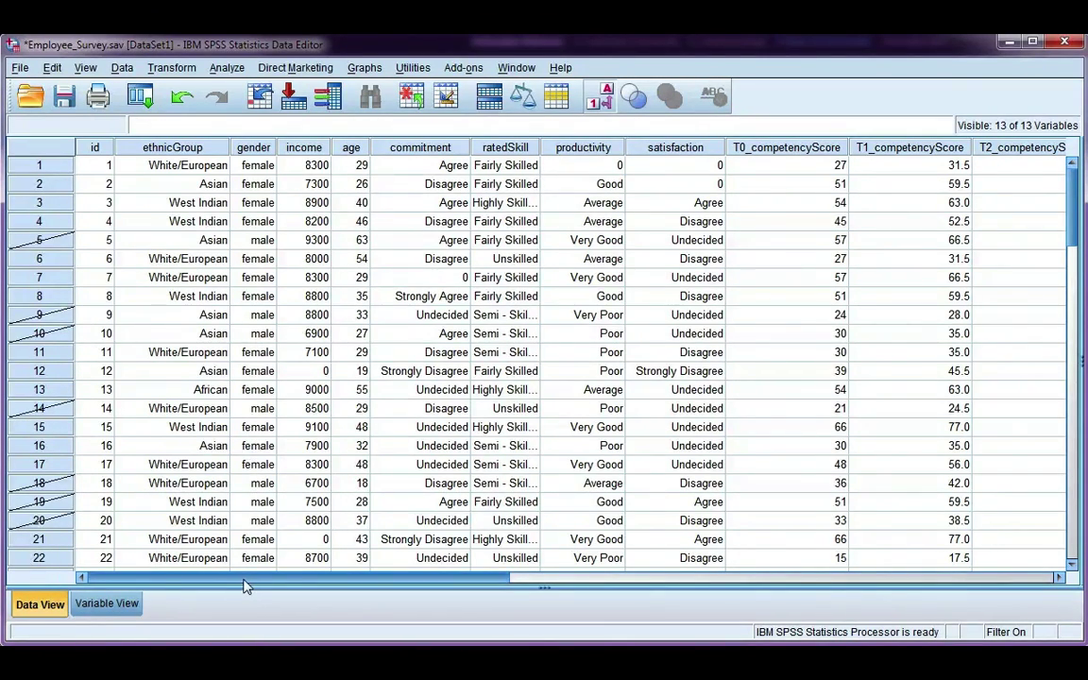
pyautogui.moveTo(243, 587); pyautogui.dragTo(479, 587)
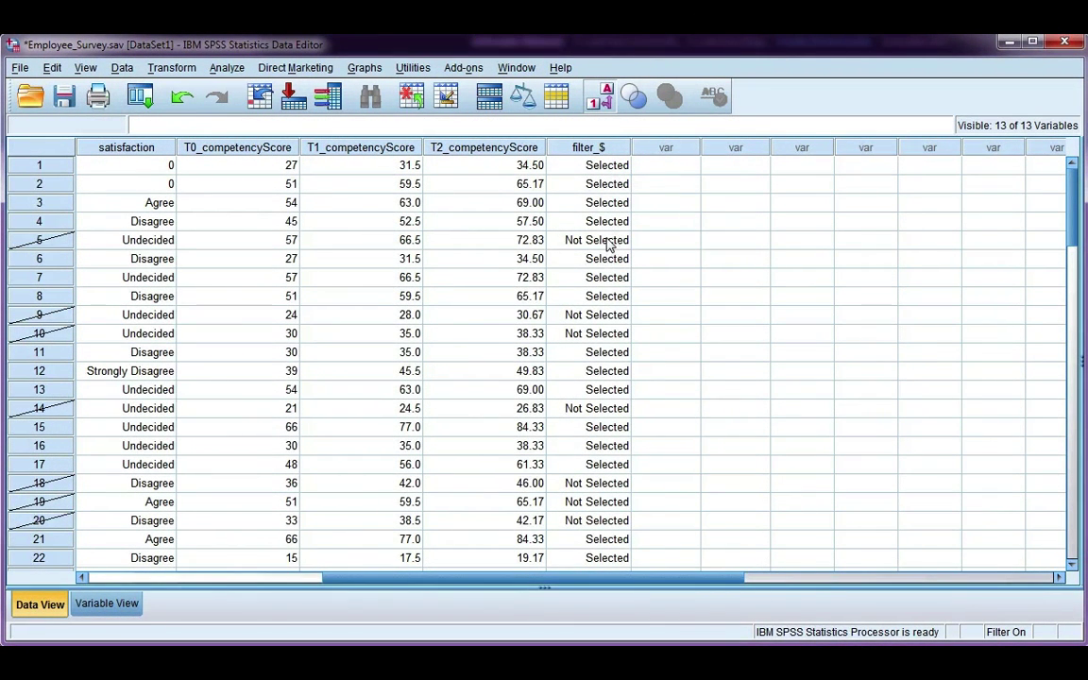
pyautogui.moveTo(366, 578); pyautogui.dragTo(569, 585)
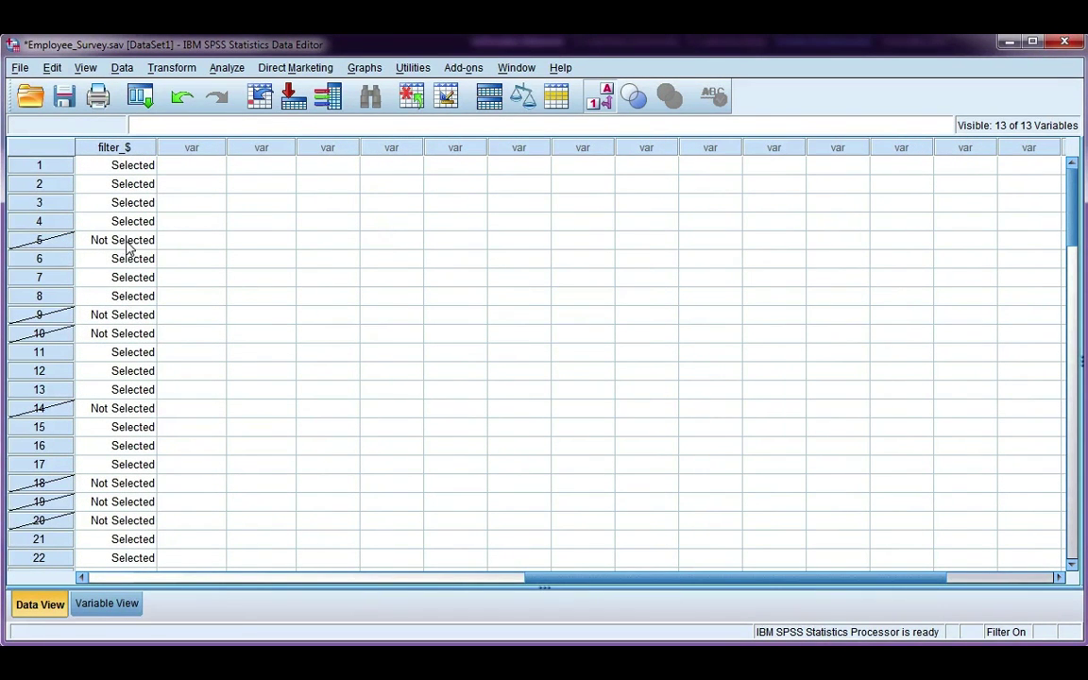
pyautogui.click(599, 100)
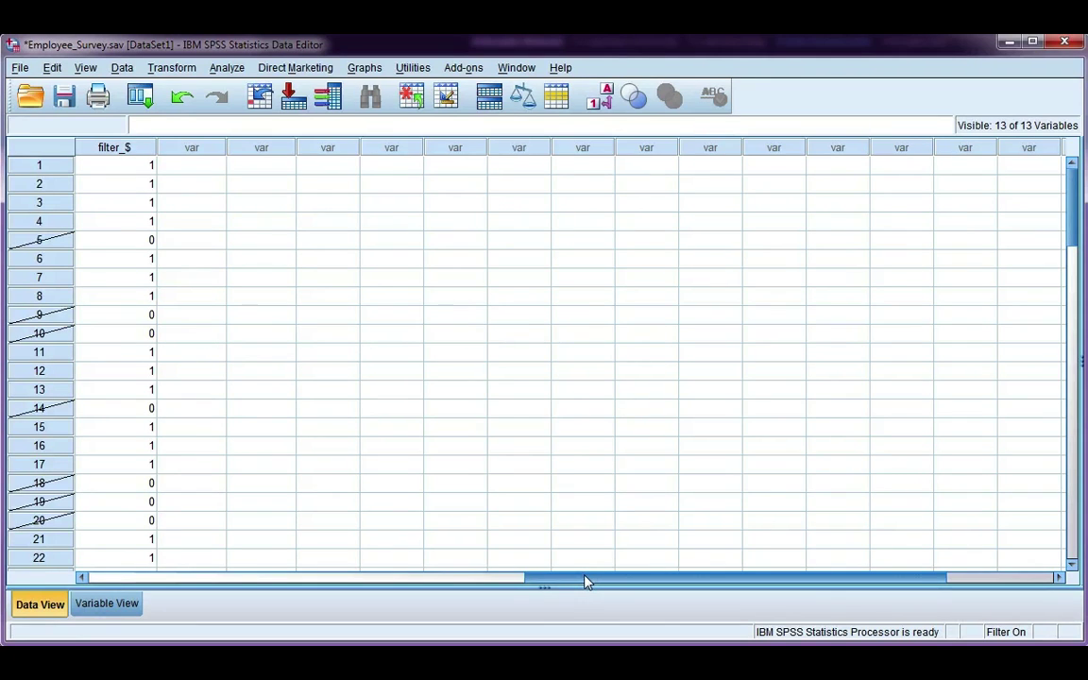
pyautogui.moveTo(586, 581); pyautogui.dragTo(392, 581)
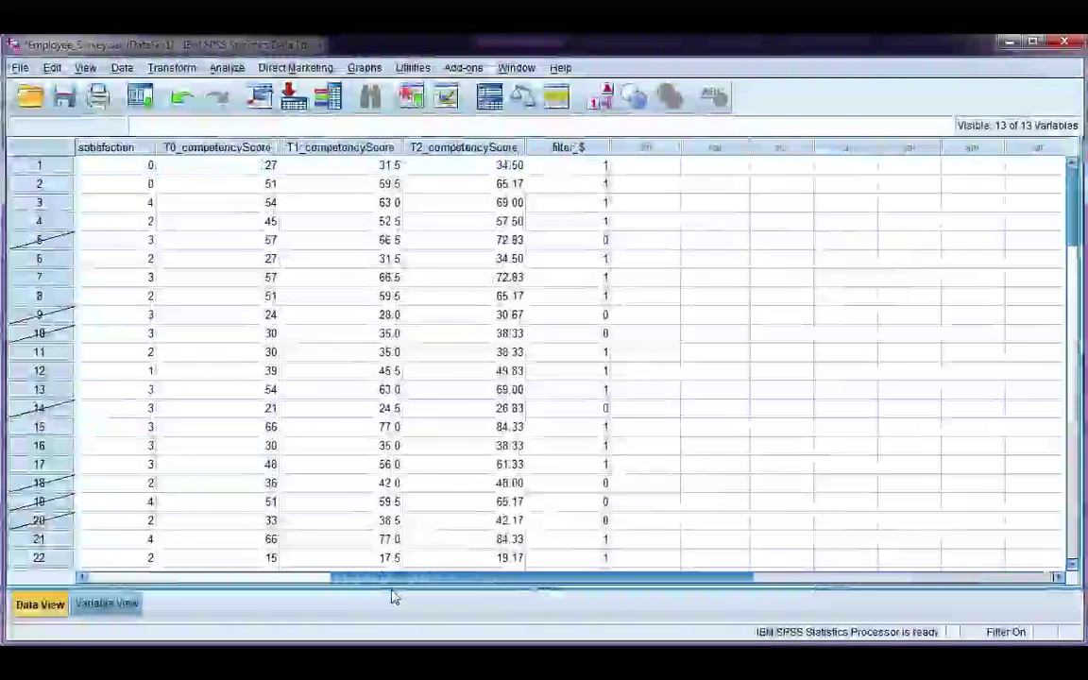
# Step: Clear the filter_$ column from the dataset
pyautogui.rightClick(562, 151)
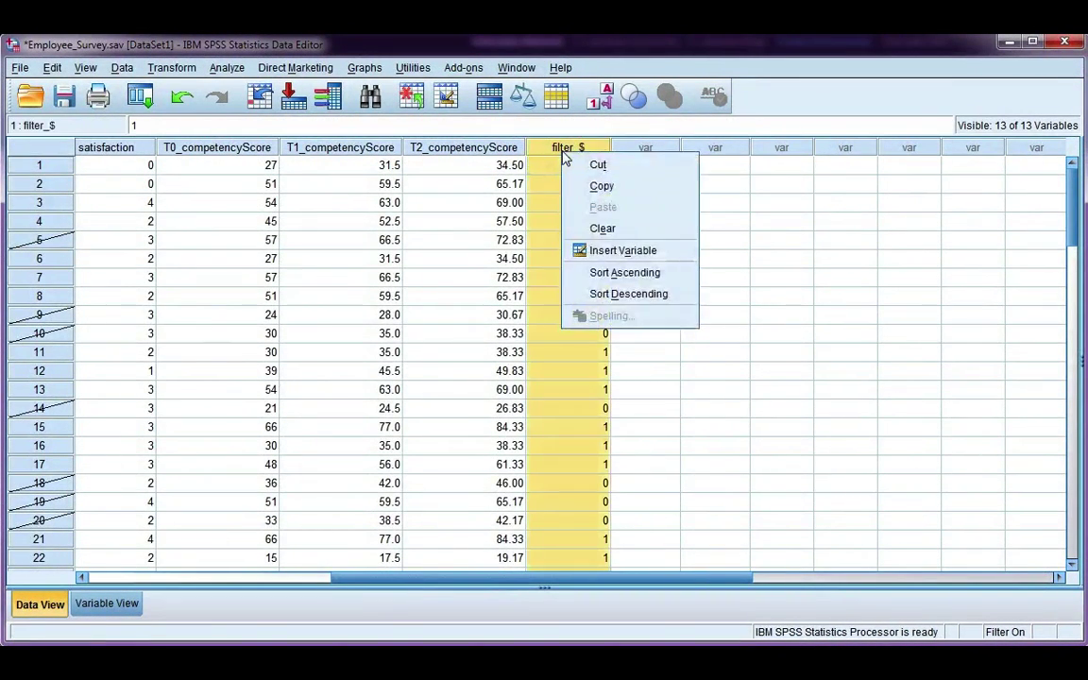
pyautogui.click(593, 226)
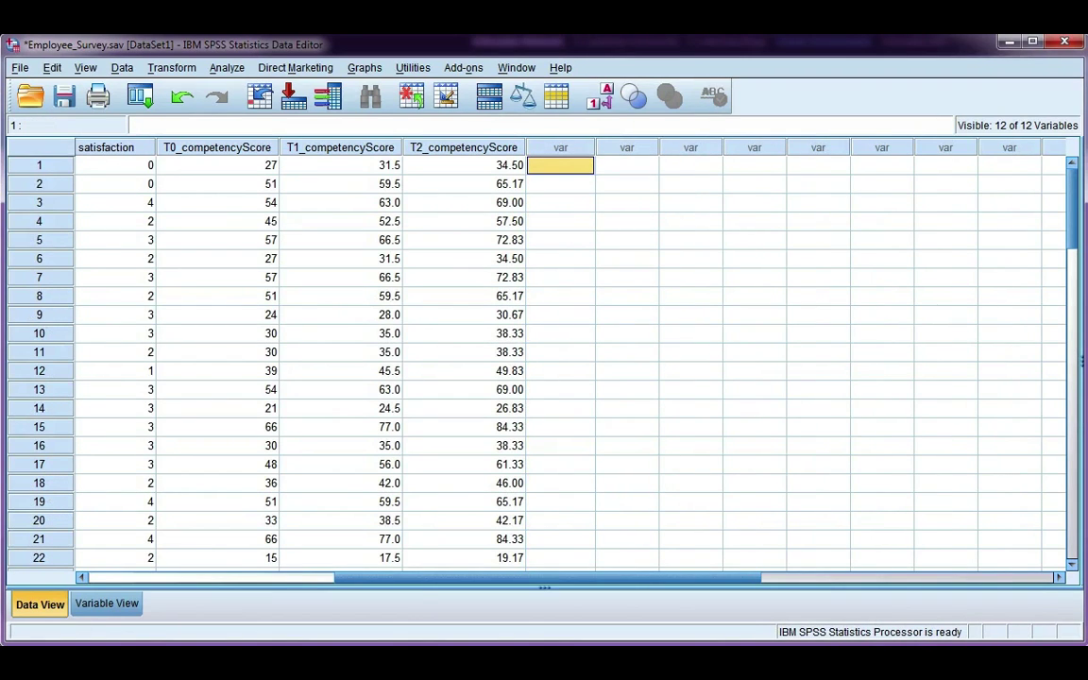
pyautogui.moveTo(417, 578); pyautogui.dragTo(111, 583)
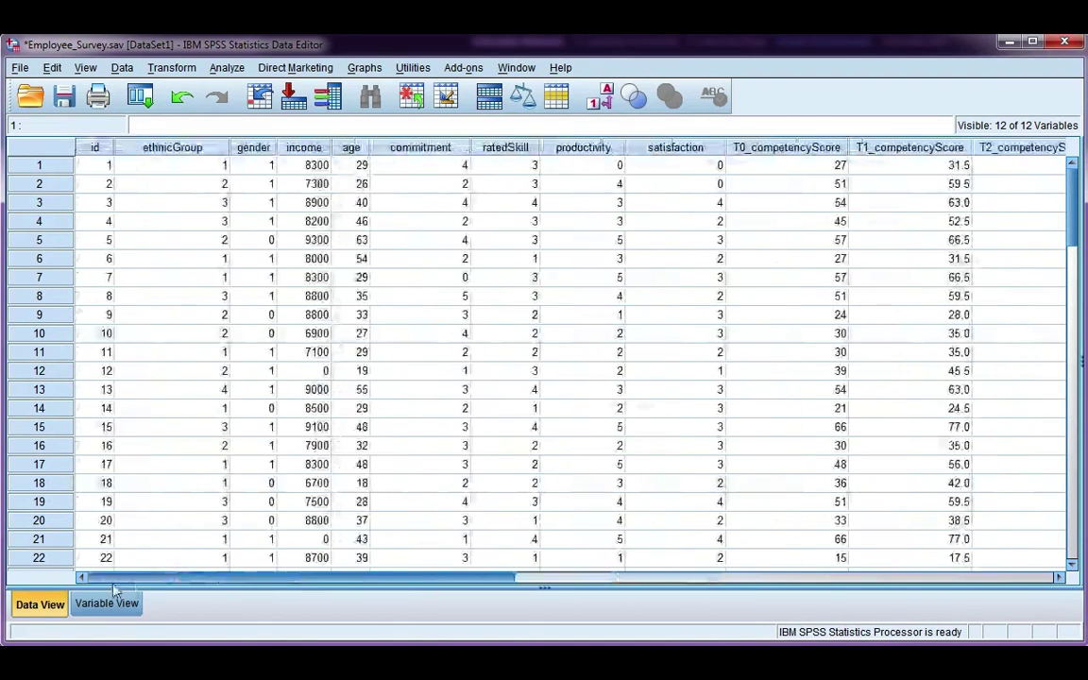
# Step: Reset Select Cases back to All cases without applying a new filter
pyautogui.click(122, 68)
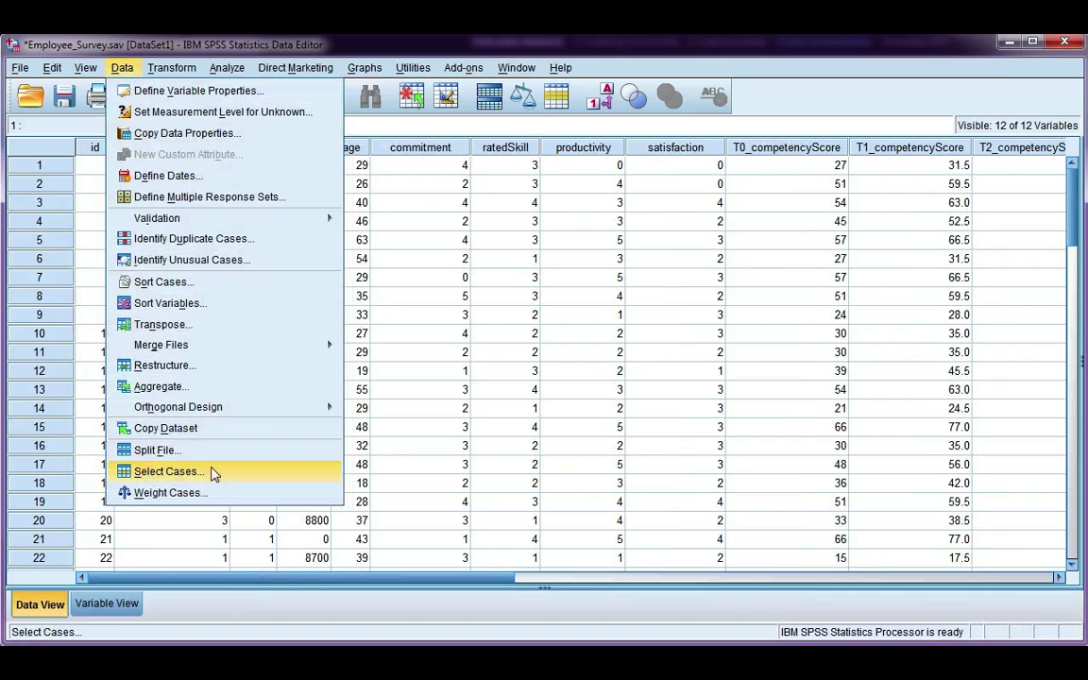
pyautogui.click(236, 479)
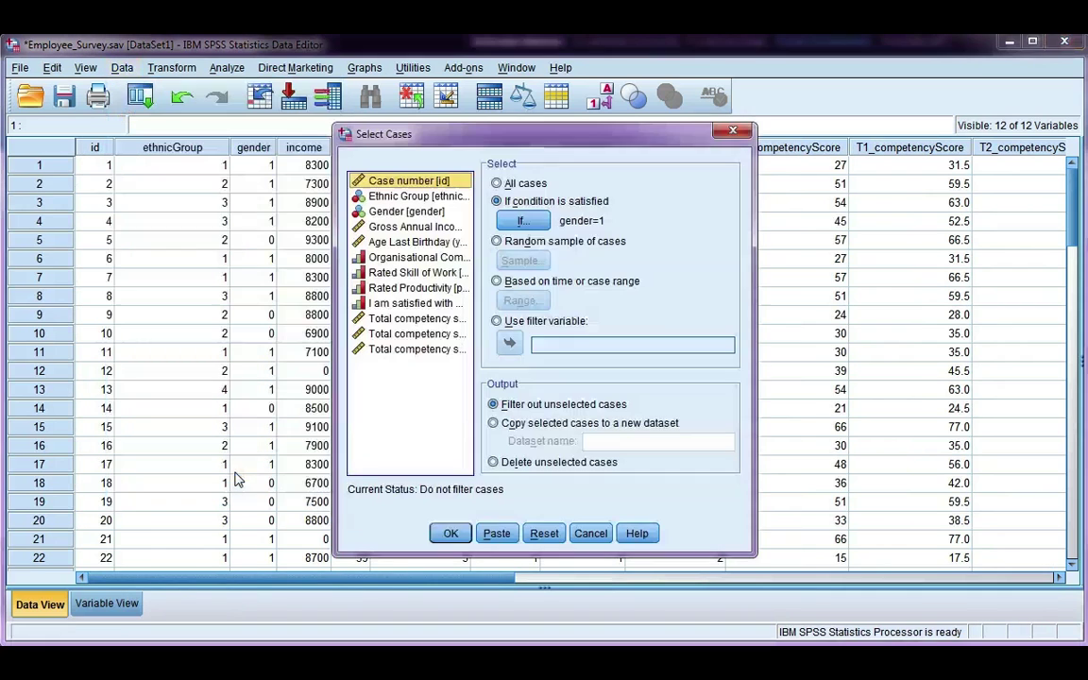
pyautogui.click(543, 535)
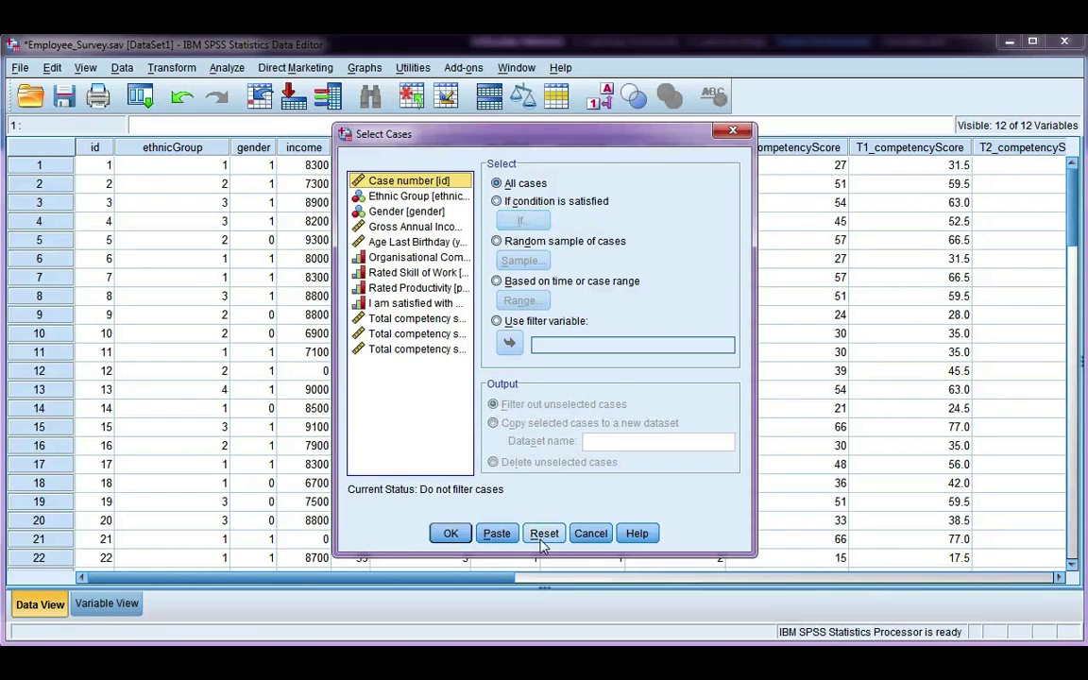
pyautogui.click(589, 534)
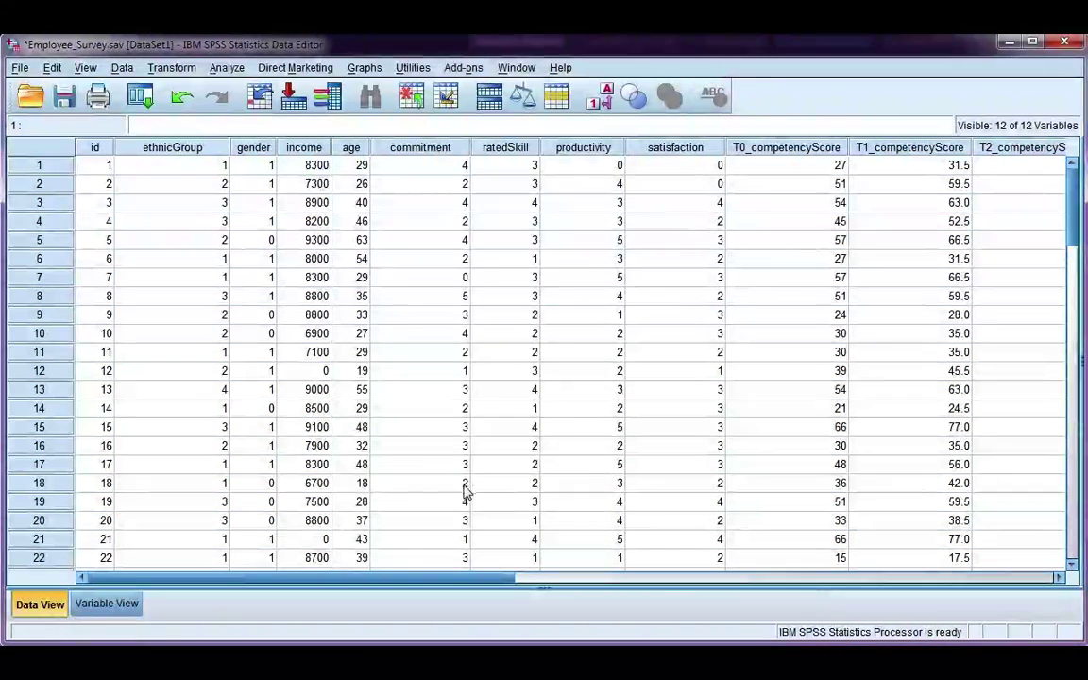
# Step: Look up ratedSkill's value labels in Variable View (4 = Highly Skilled), then reopen Select Cases
pyautogui.click(505, 148)
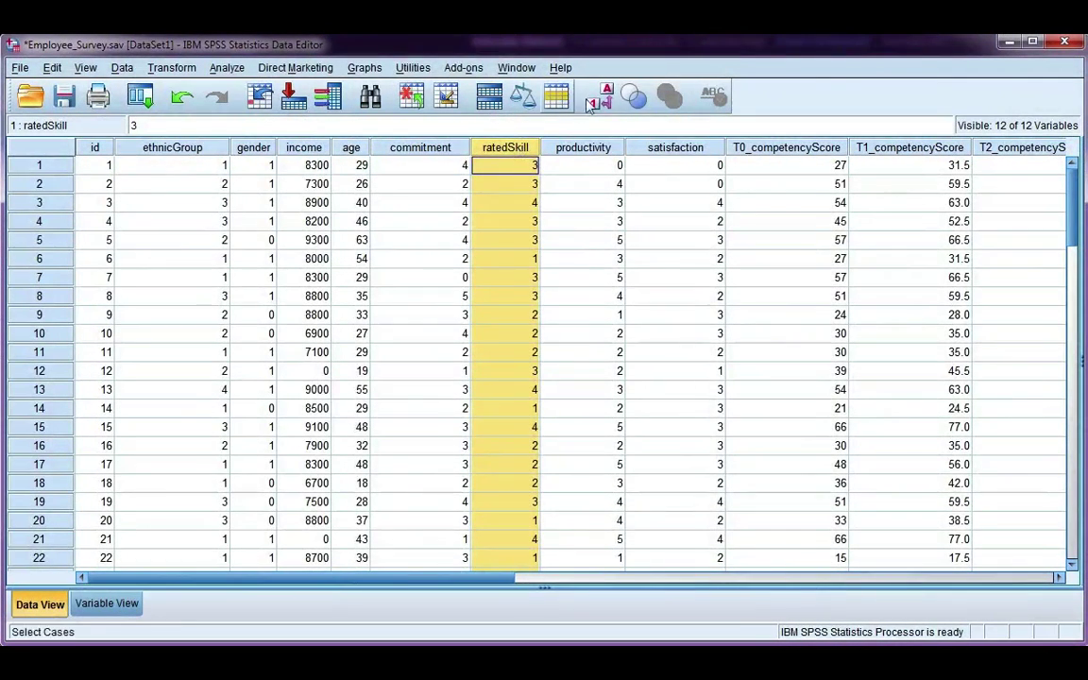
pyautogui.click(606, 97)
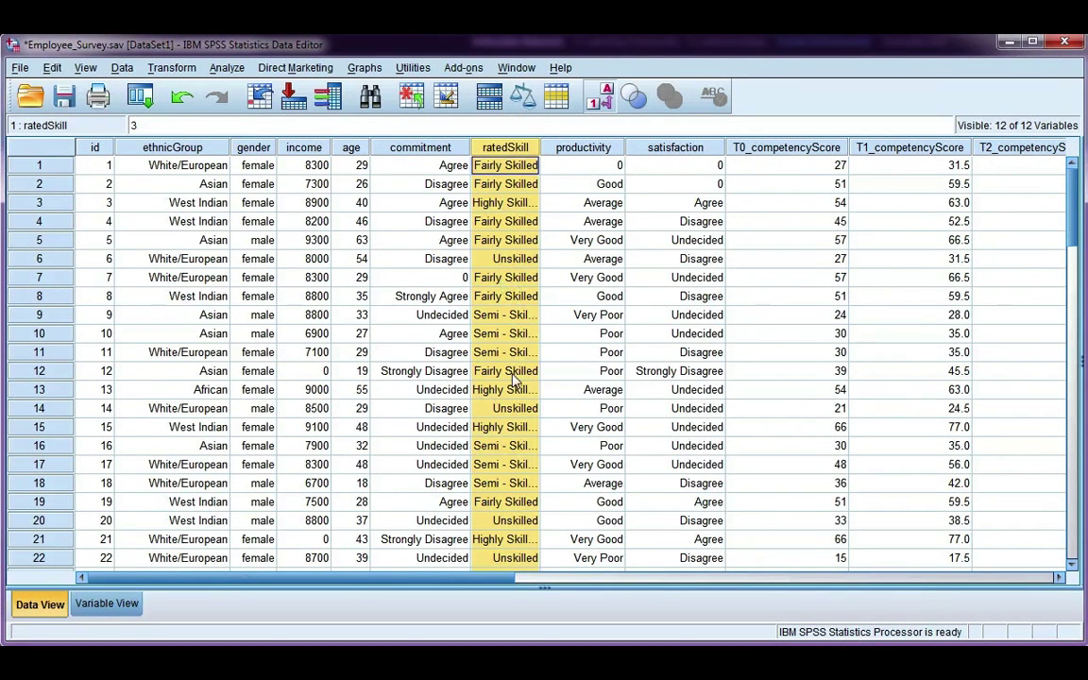
pyautogui.click(107, 603)
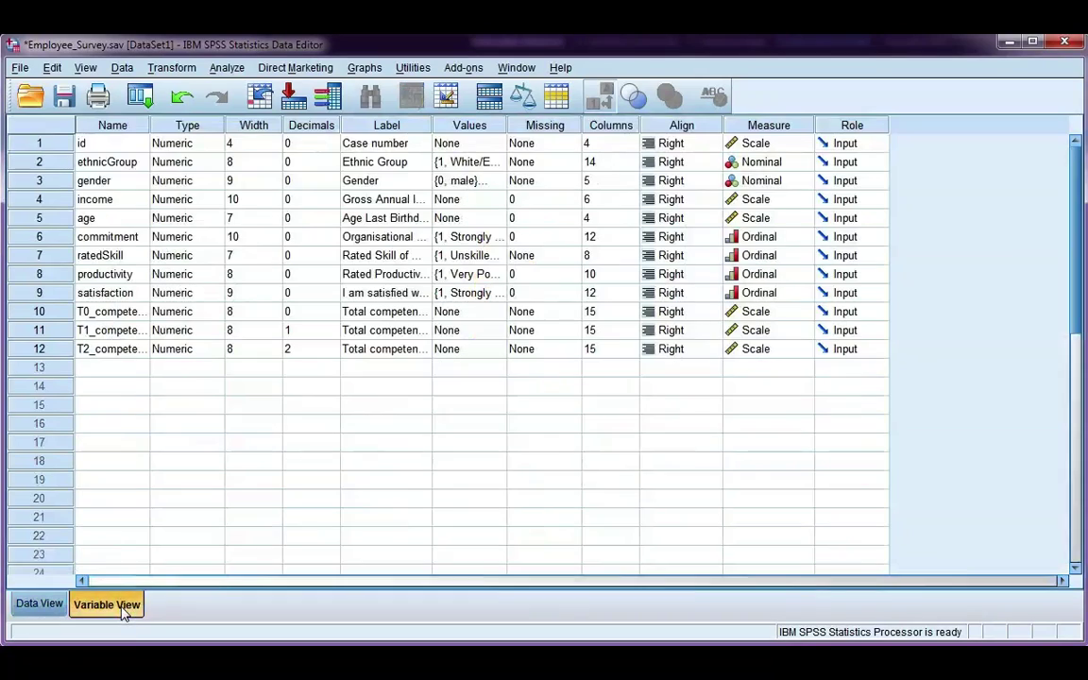
pyautogui.click(137, 256)
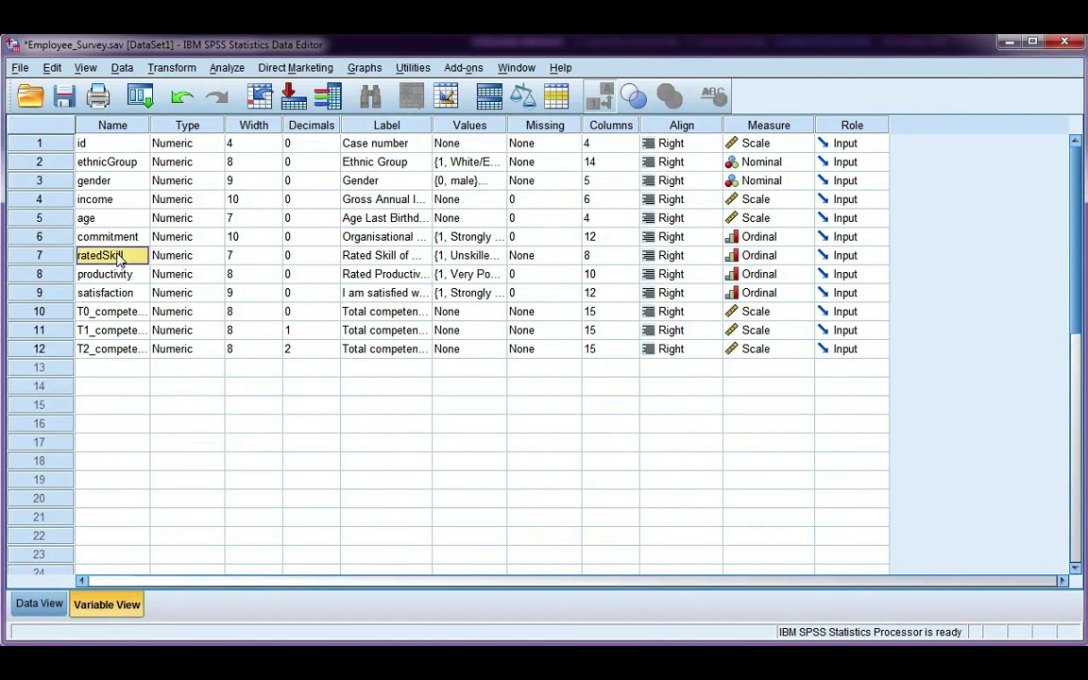
pyautogui.click(493, 256)
pyautogui.click(500, 256)
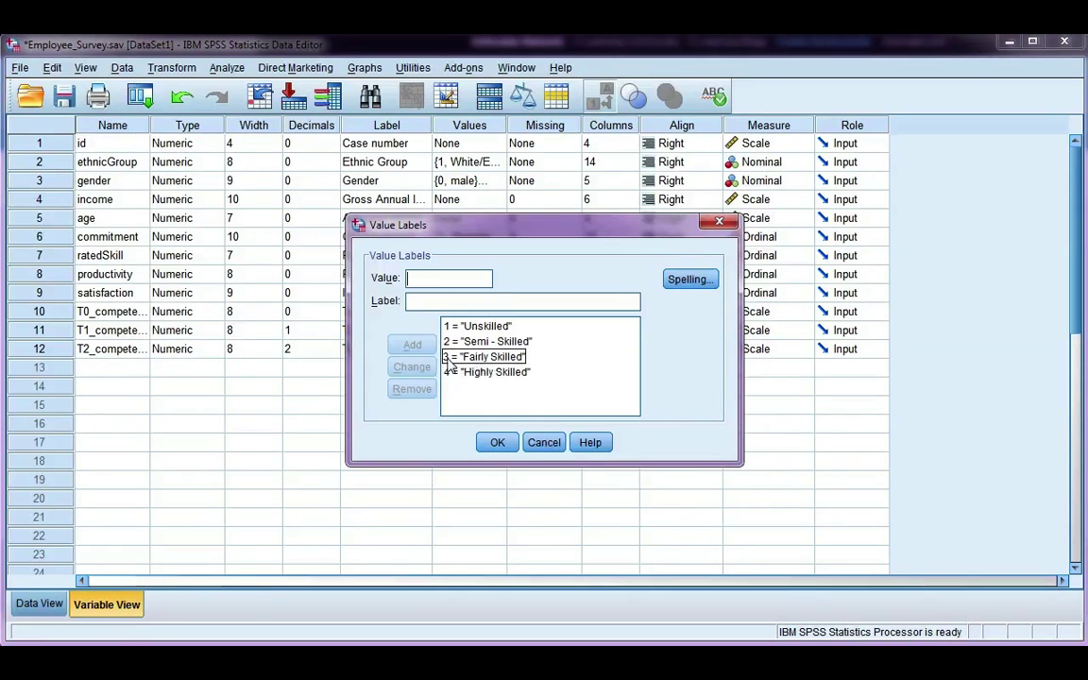
pyautogui.click(497, 443)
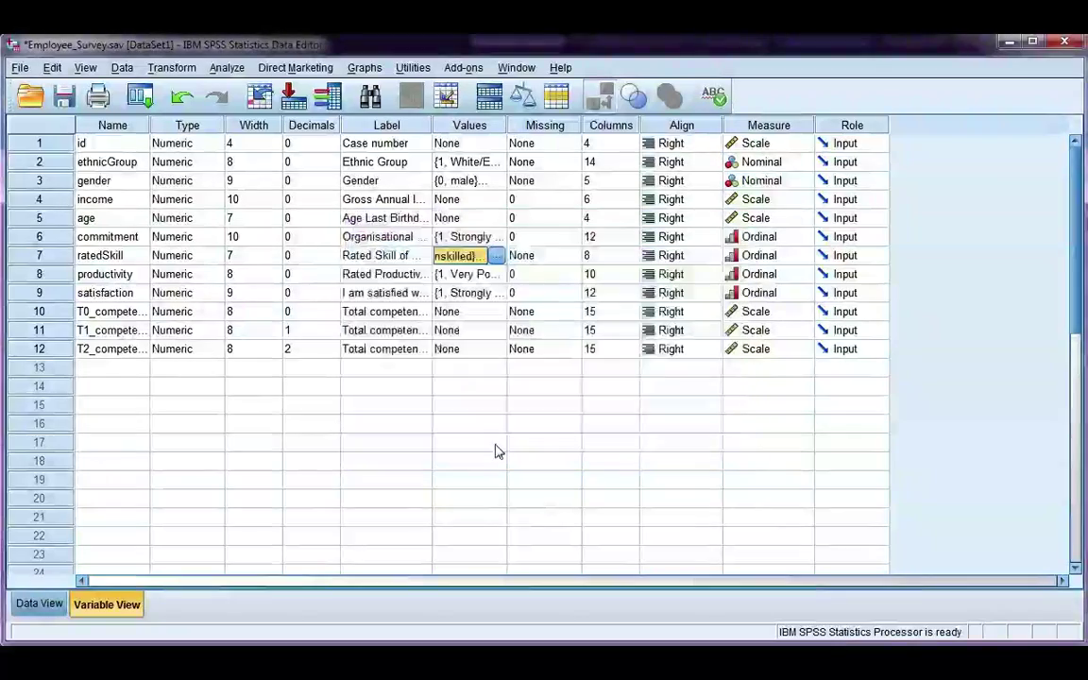
pyautogui.click(122, 68)
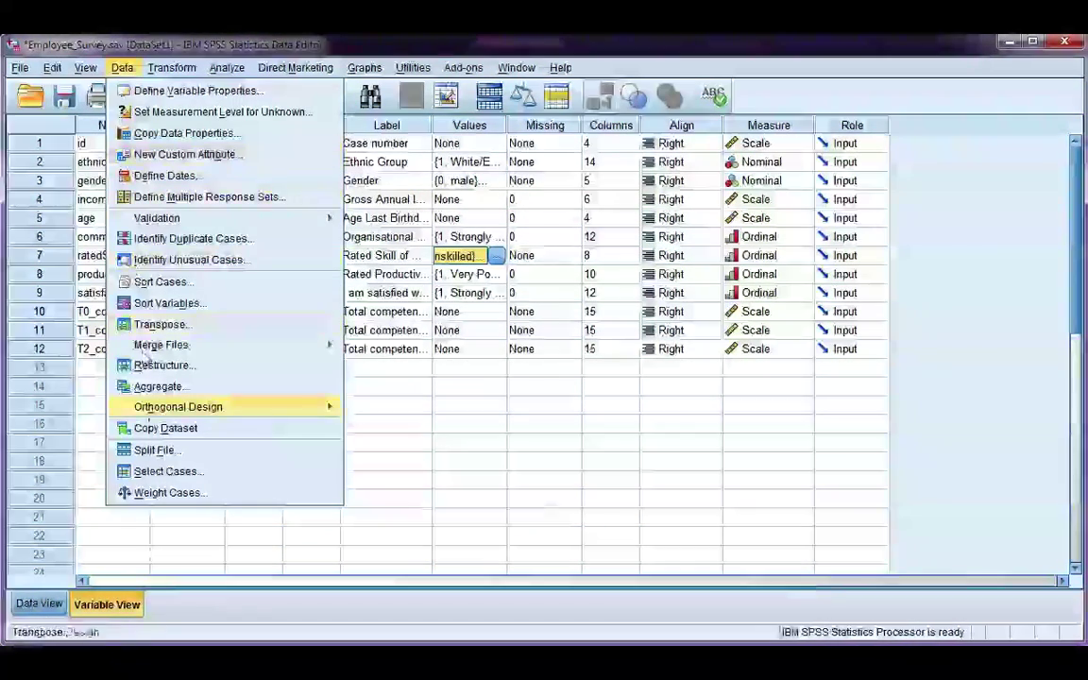
pyautogui.click(165, 471)
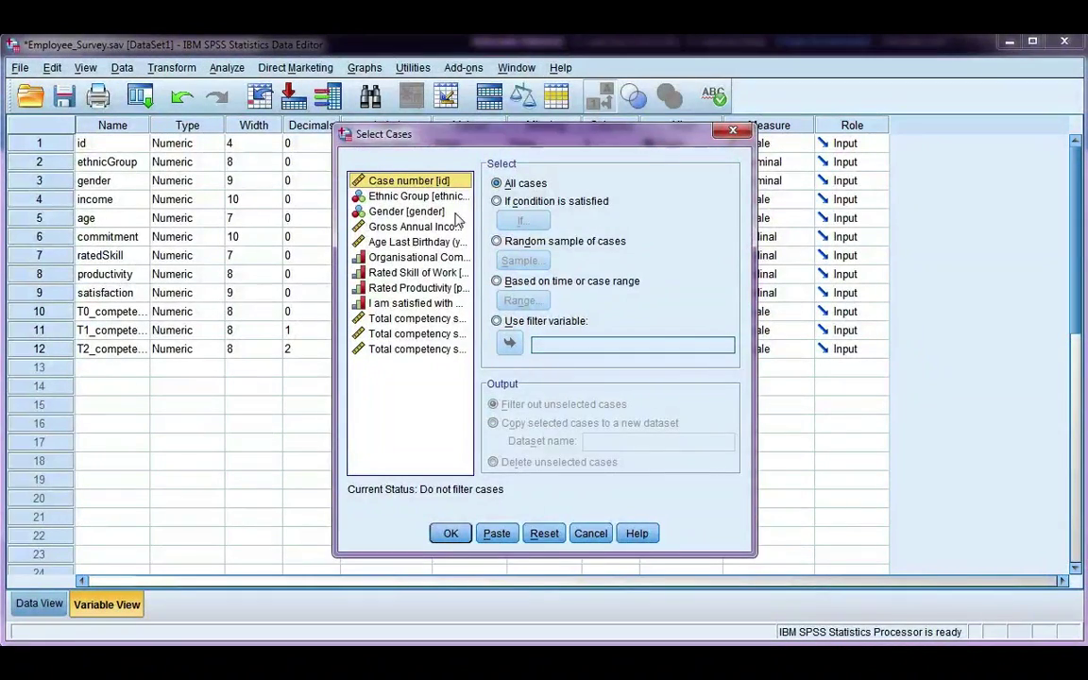
# Step: Set the Select Cases condition to ratedSkill=3 or ratedSkill=4
pyautogui.click(497, 201)
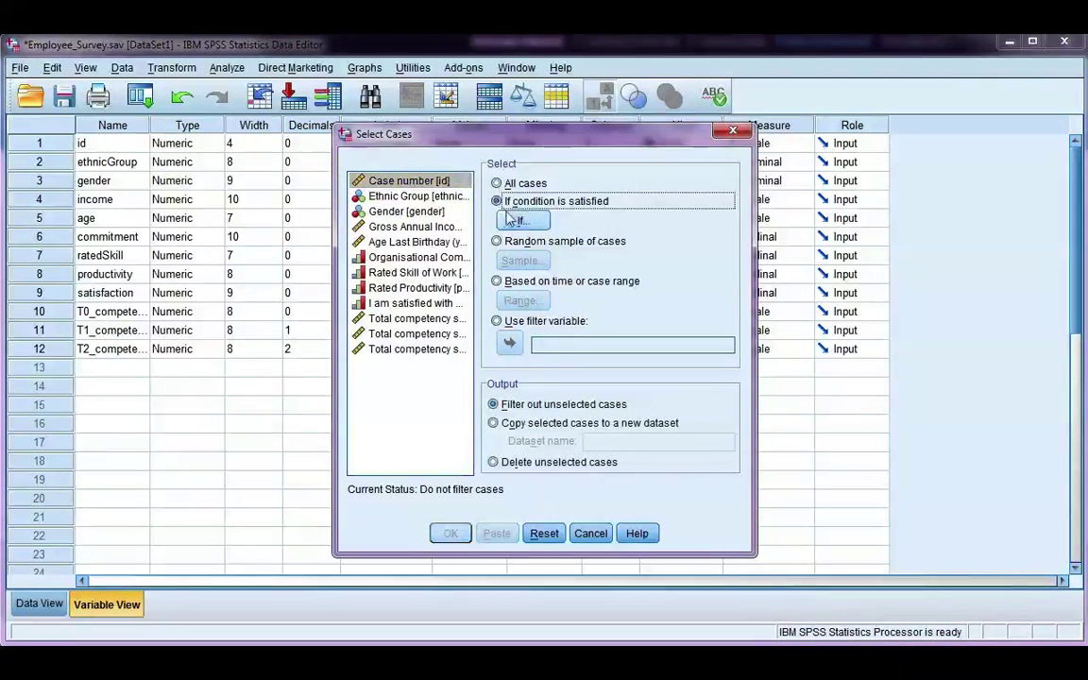
pyautogui.click(521, 220)
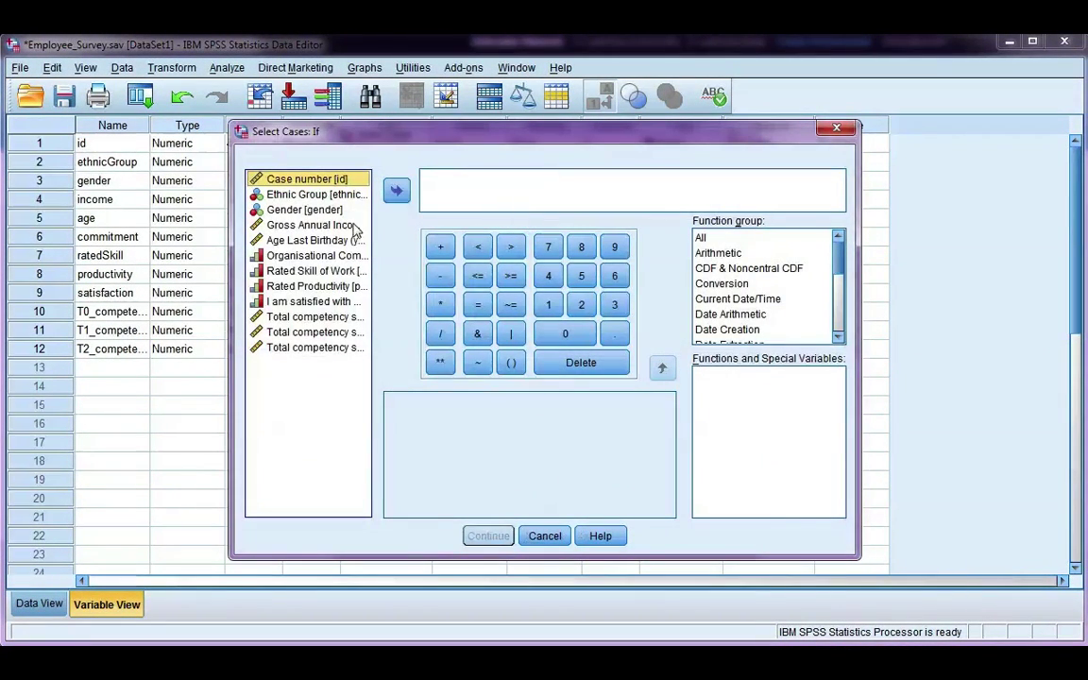
pyautogui.click(309, 272)
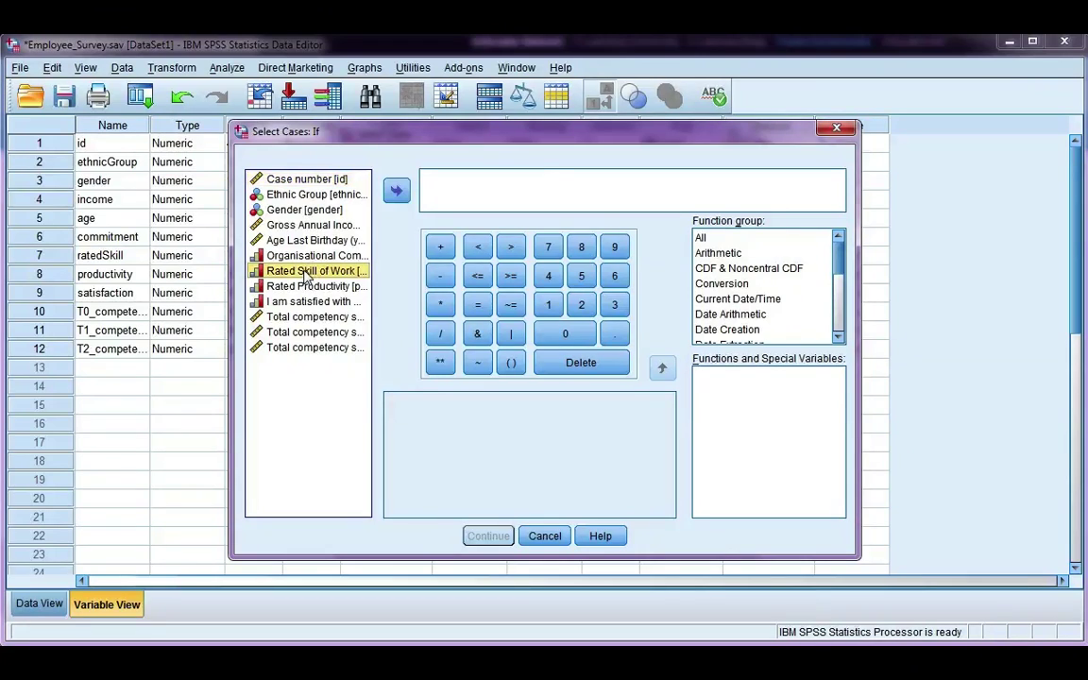
pyautogui.click(396, 190)
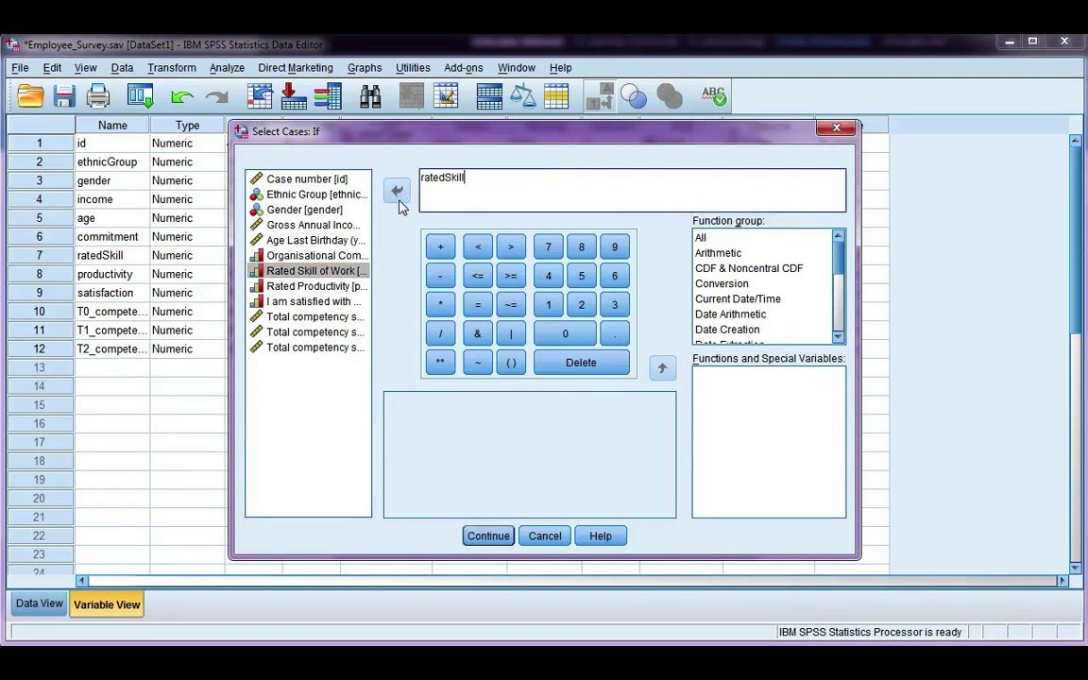
pyautogui.write('=3 or')
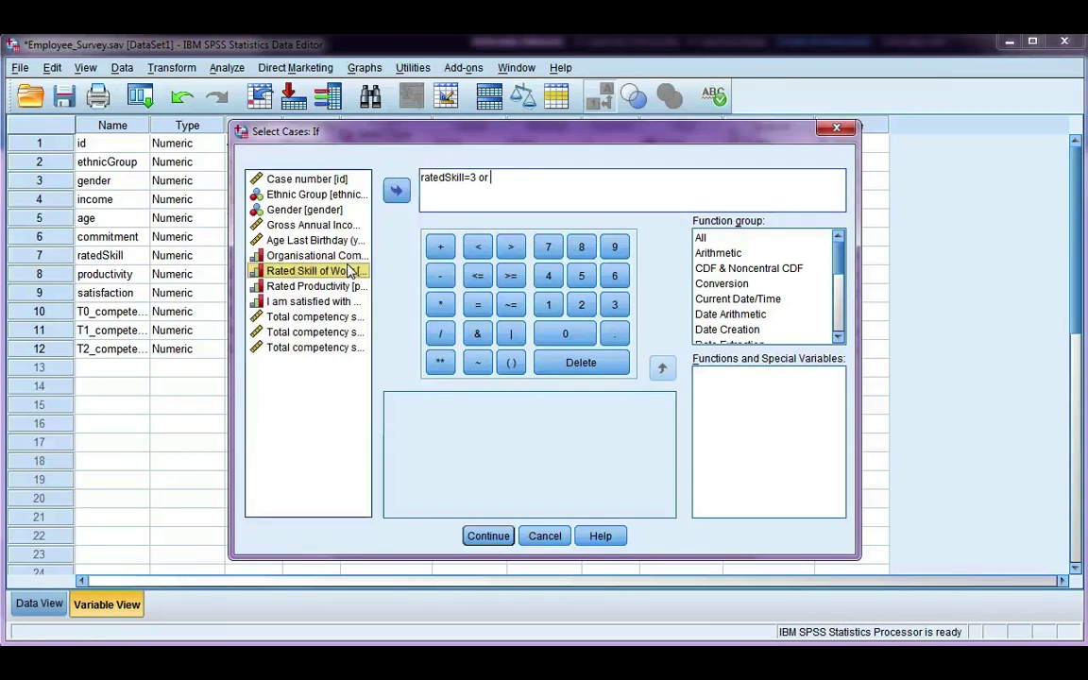
pyautogui.click(397, 192)
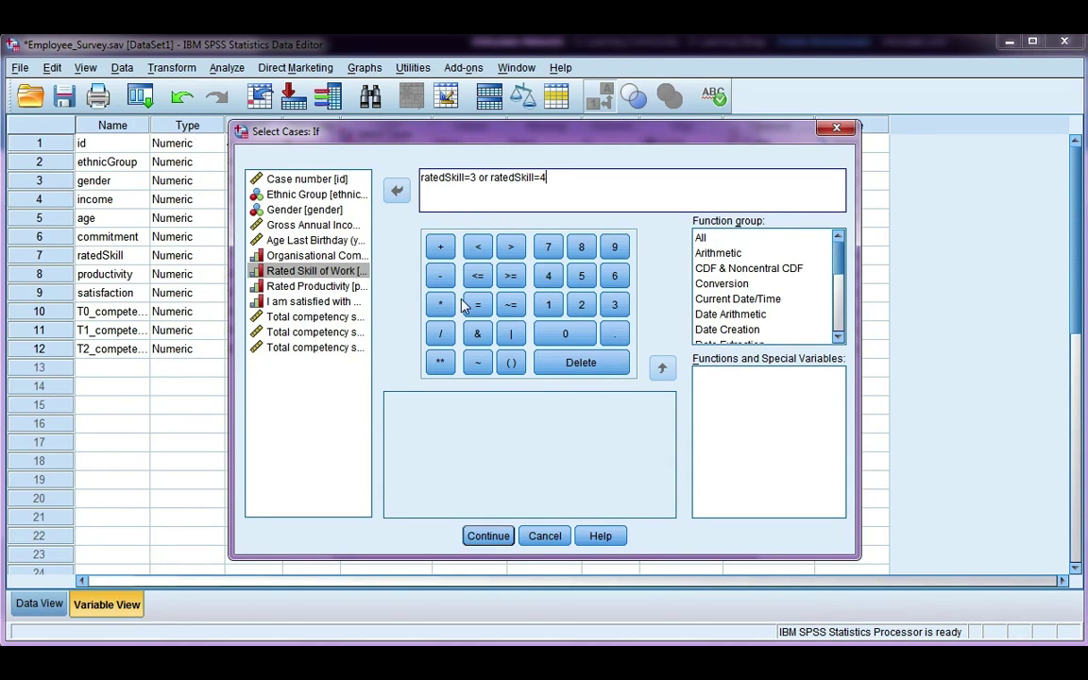
pyautogui.click(486, 534)
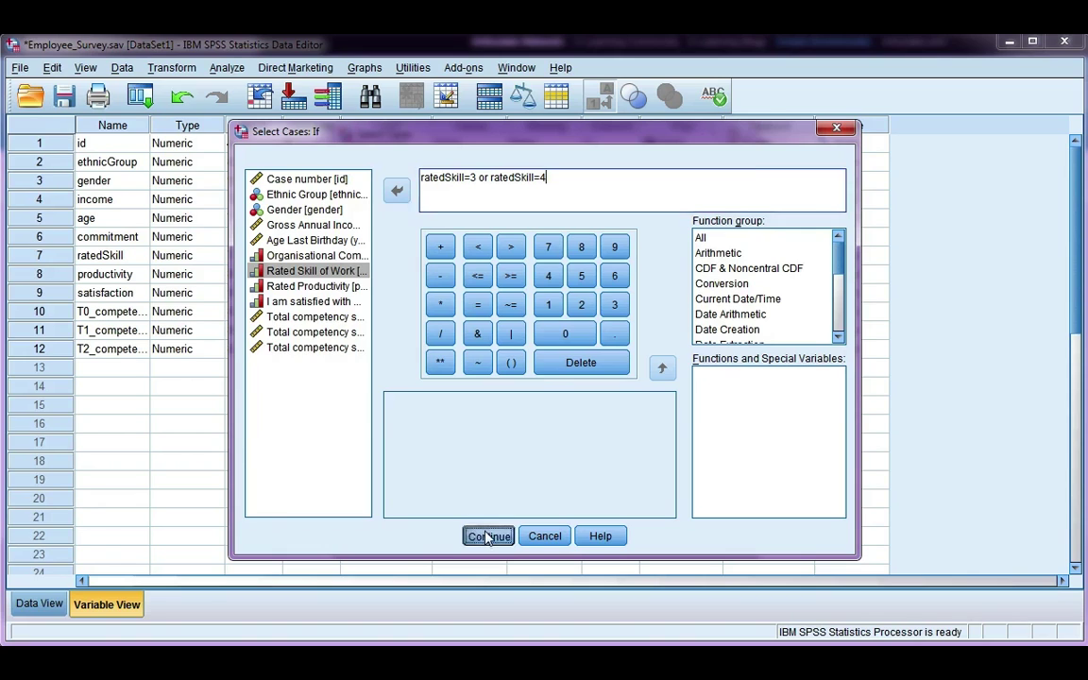
# Step: Apply the ratedSkill filter and scroll to the new filter_$ column in Data View
pyautogui.click(451, 533)
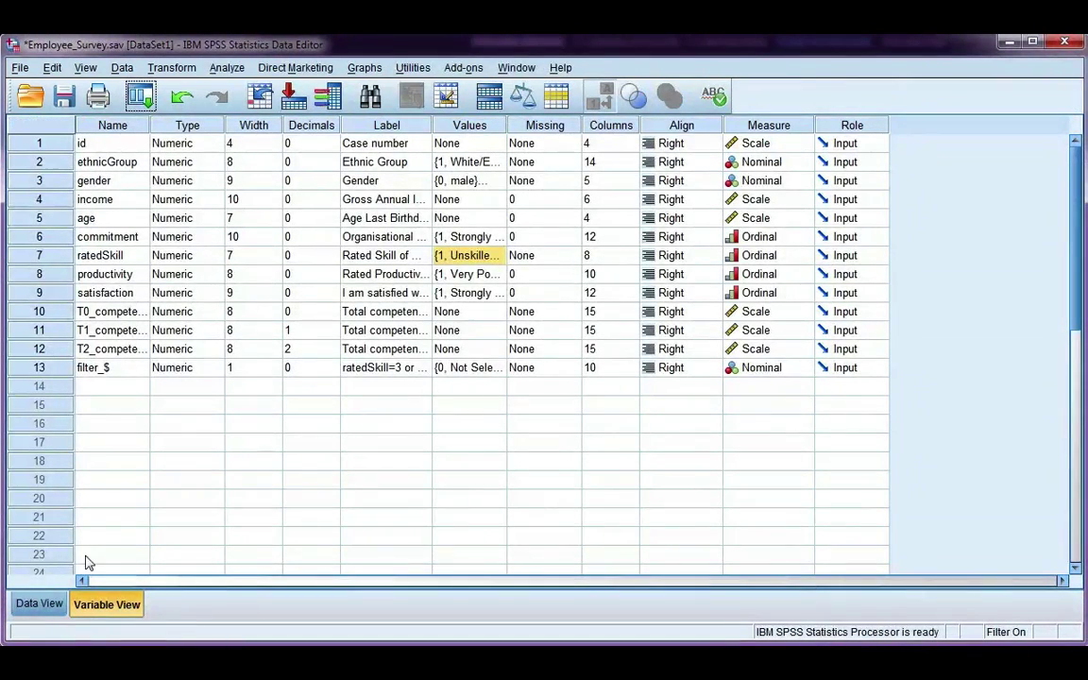
pyautogui.click(39, 604)
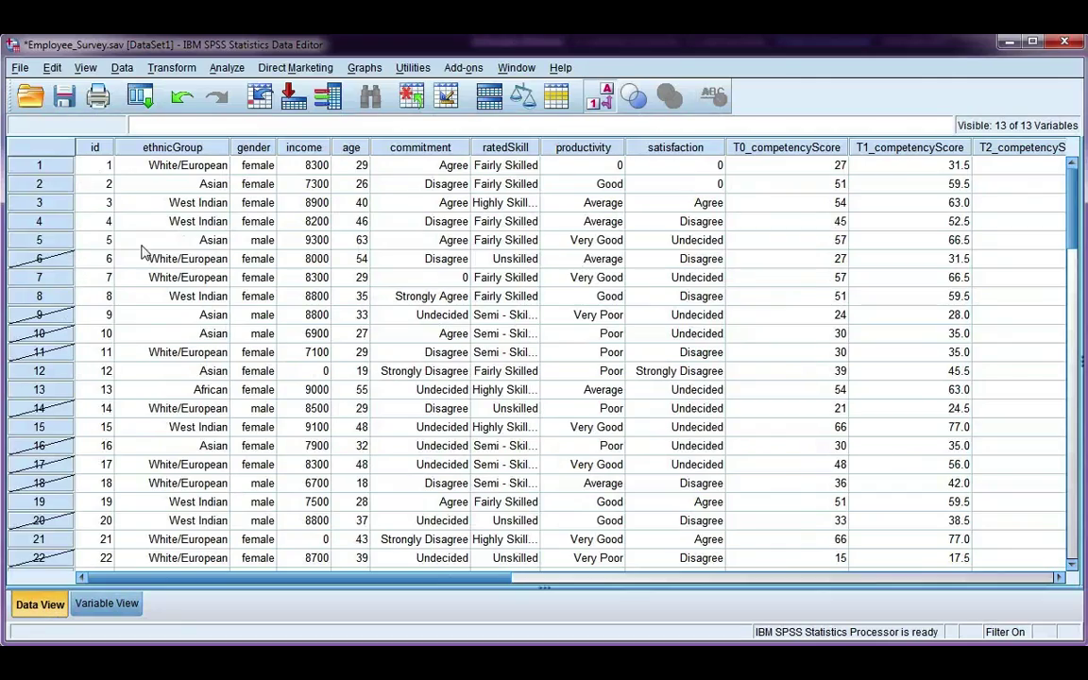
pyautogui.moveTo(437, 578); pyautogui.dragTo(587, 587)
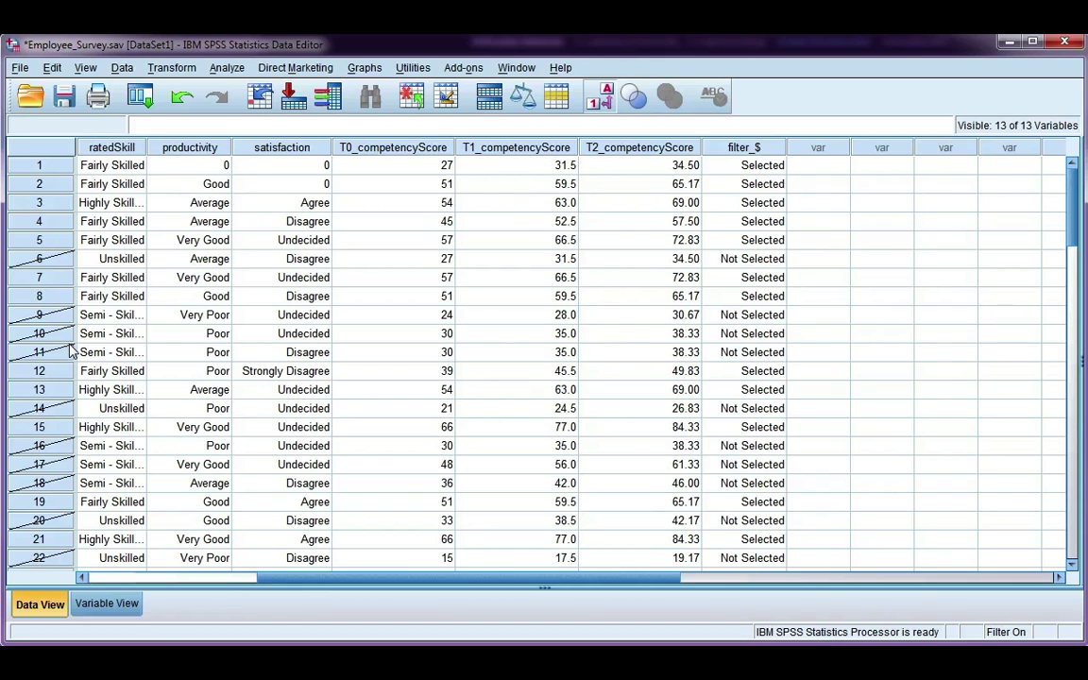
# Step: Clear the filter_$ variable so no cases remain filtered out
pyautogui.click(758, 150)
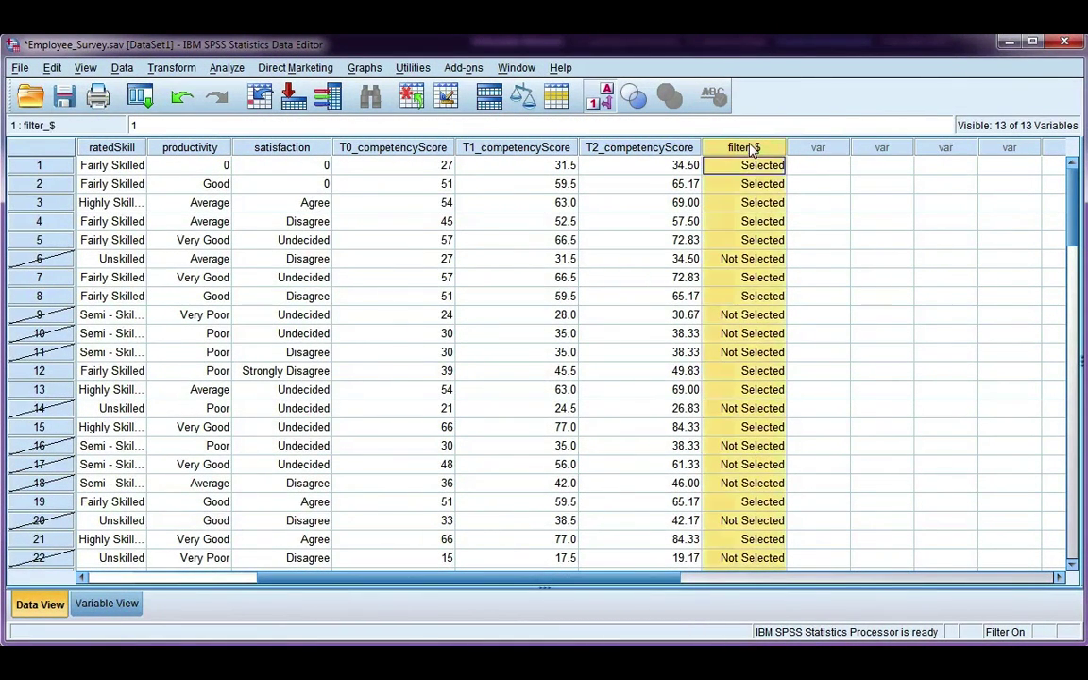
pyautogui.rightClick(757, 149)
pyautogui.click(775, 219)
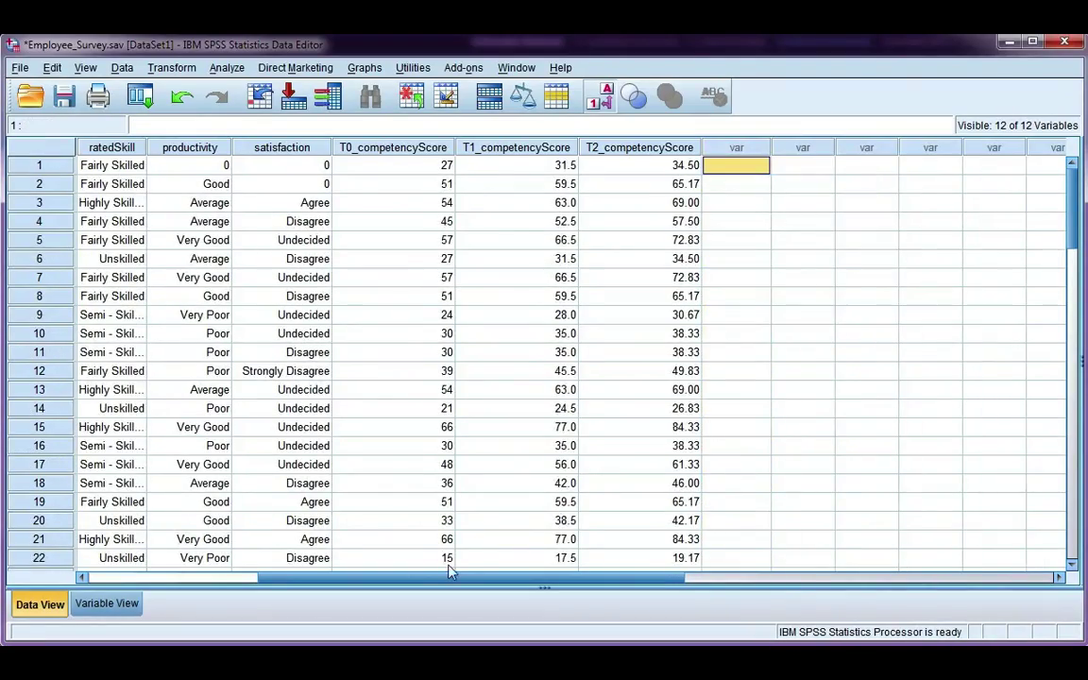
pyautogui.moveTo(440, 587); pyautogui.dragTo(236, 585)
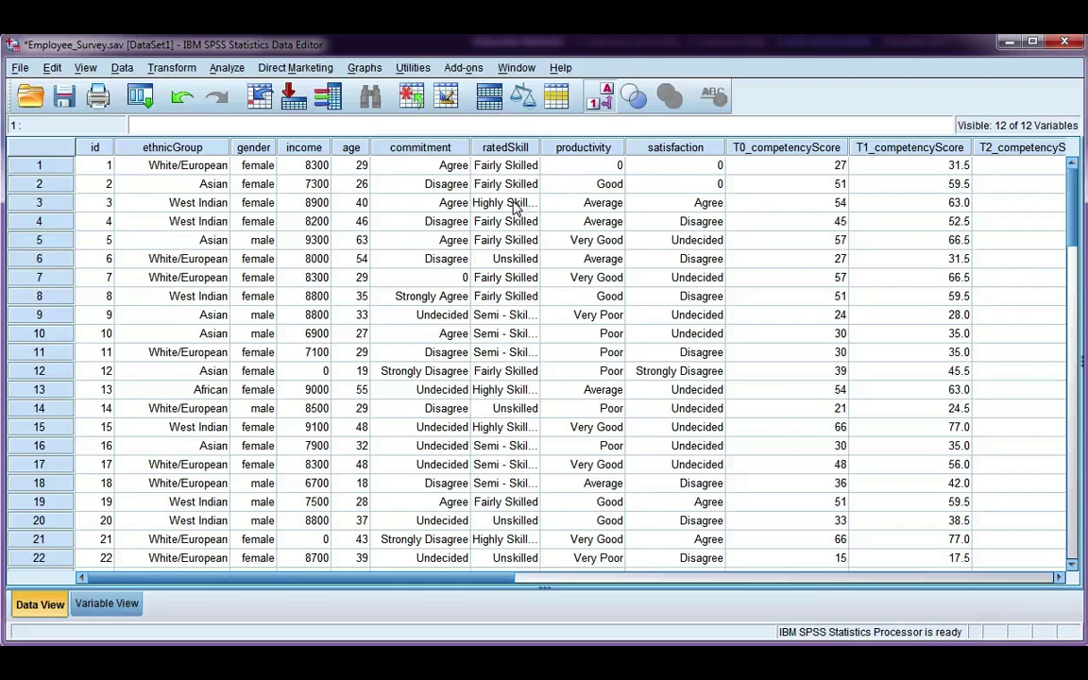
pyautogui.click(601, 93)
pyautogui.click(527, 205)
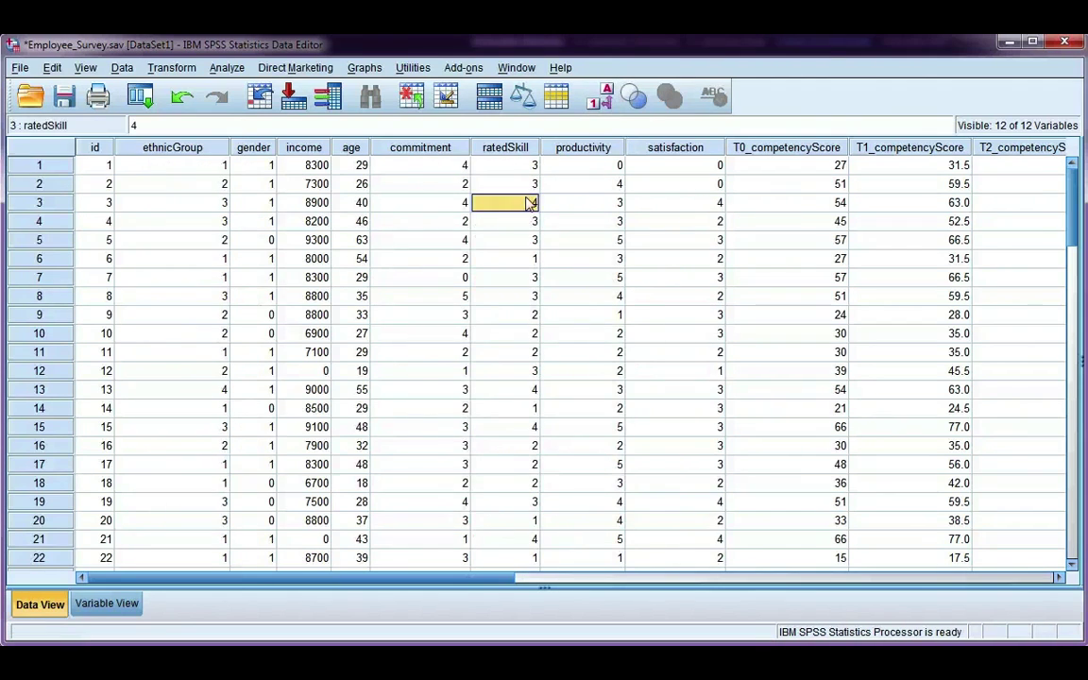
pyautogui.click(601, 93)
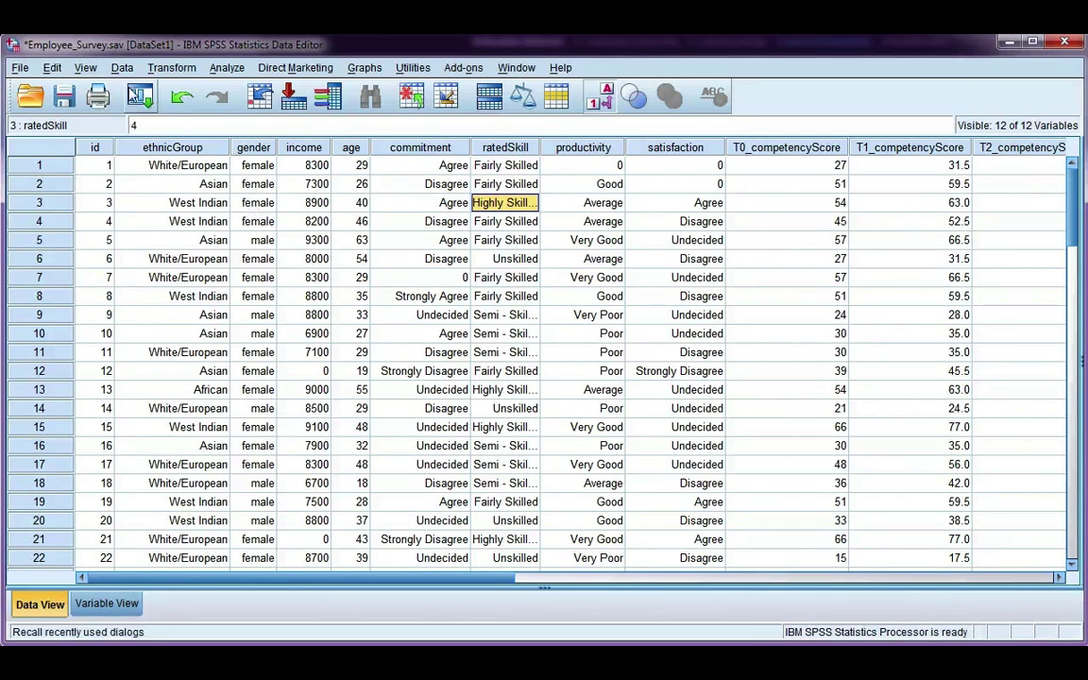
# Step: Review the existing ratedSkill condition in Select Cases, then reset the selection
pyautogui.click(121, 68)
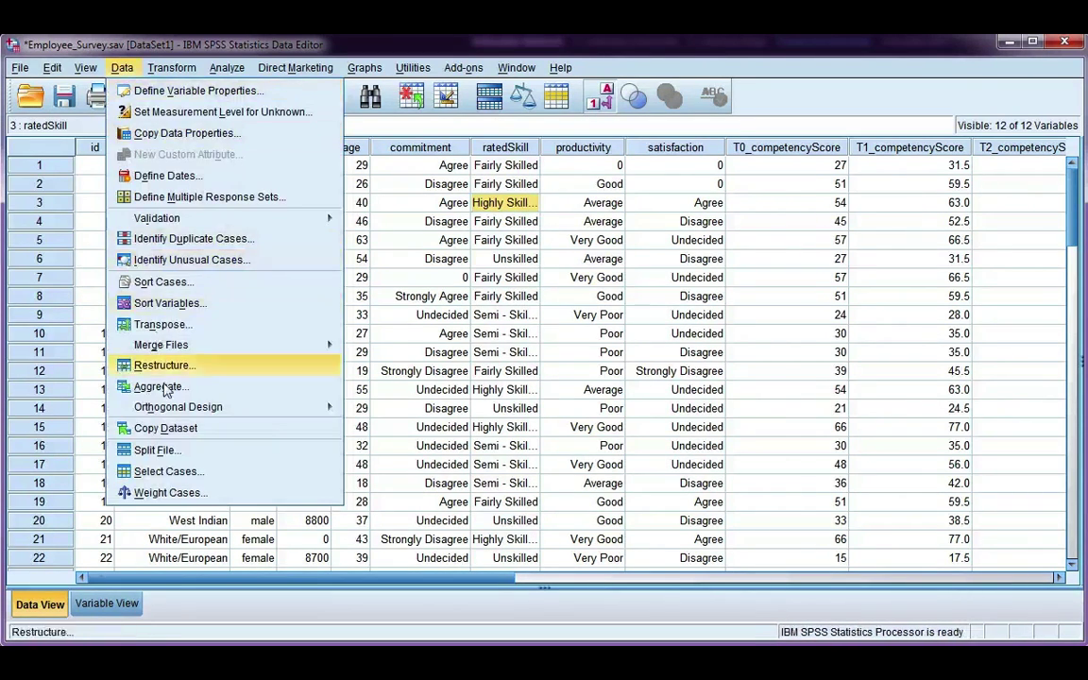
pyautogui.click(166, 472)
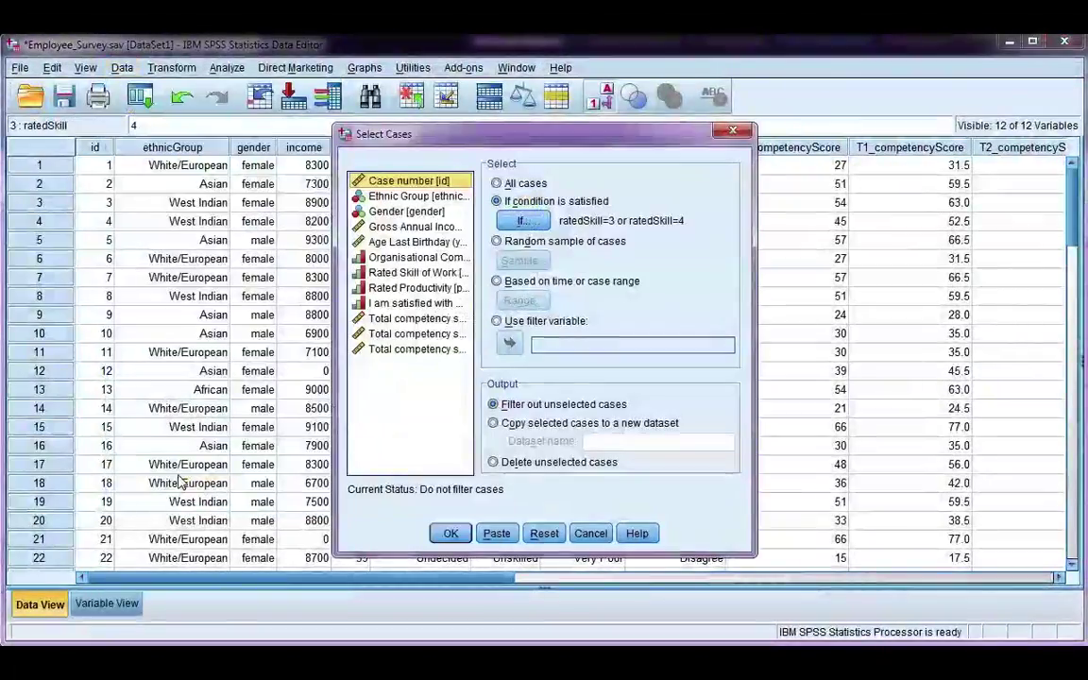
pyautogui.click(521, 219)
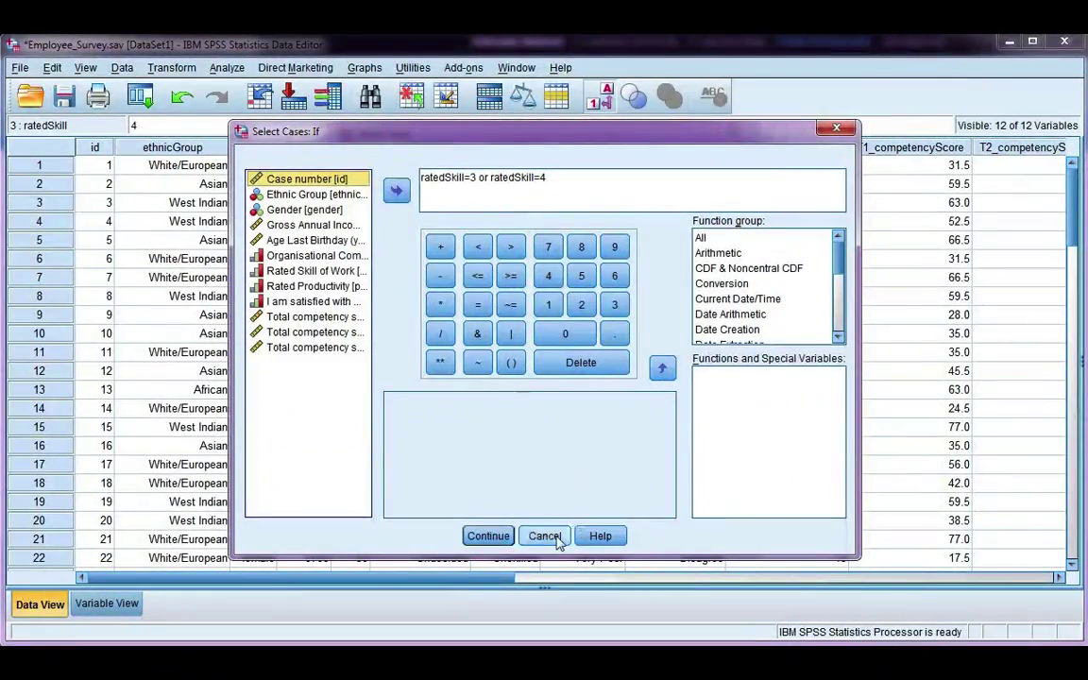
pyautogui.click(526, 537)
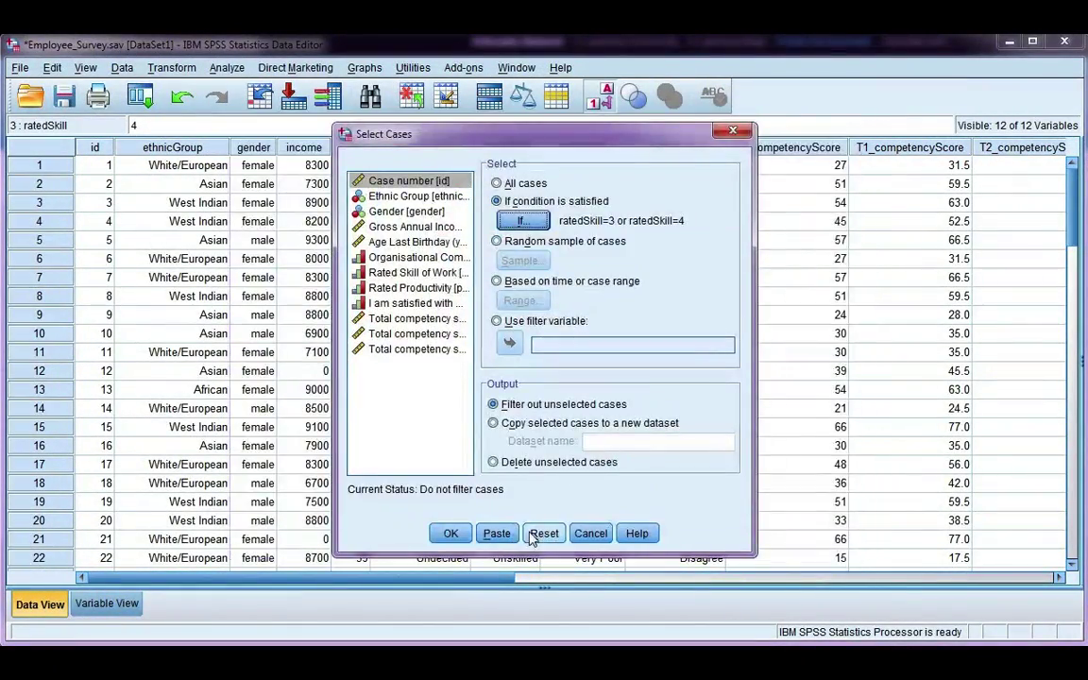
pyautogui.click(543, 534)
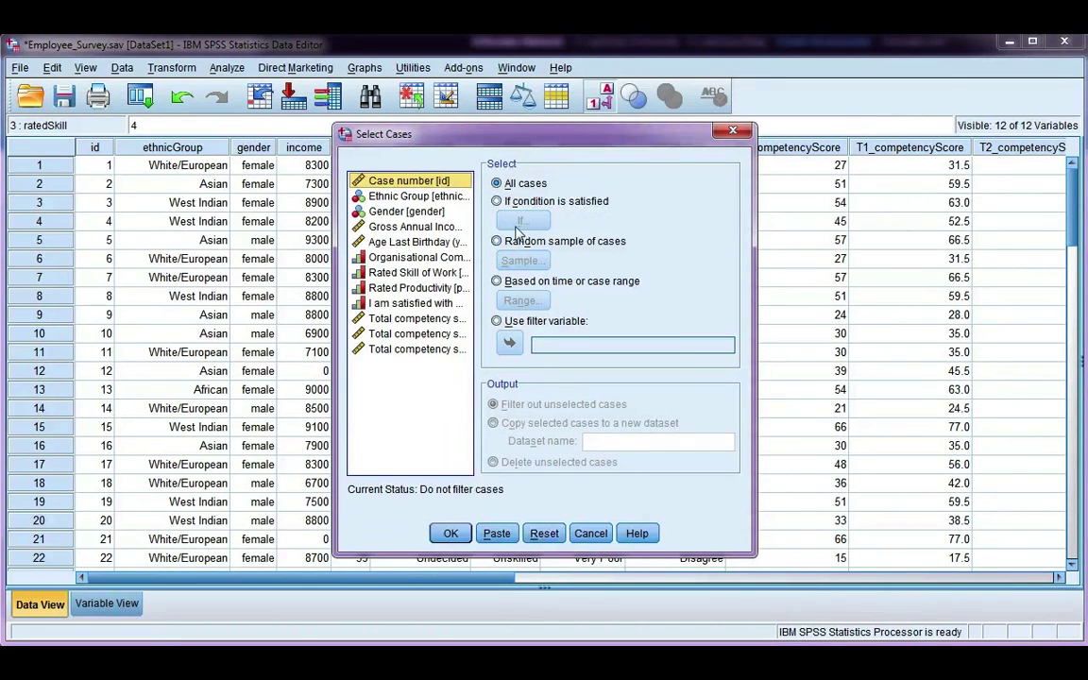
# Step: Build the new Select Cases condition gender=1 and ratedSkill=4
pyautogui.click(496, 201)
pyautogui.click(520, 220)
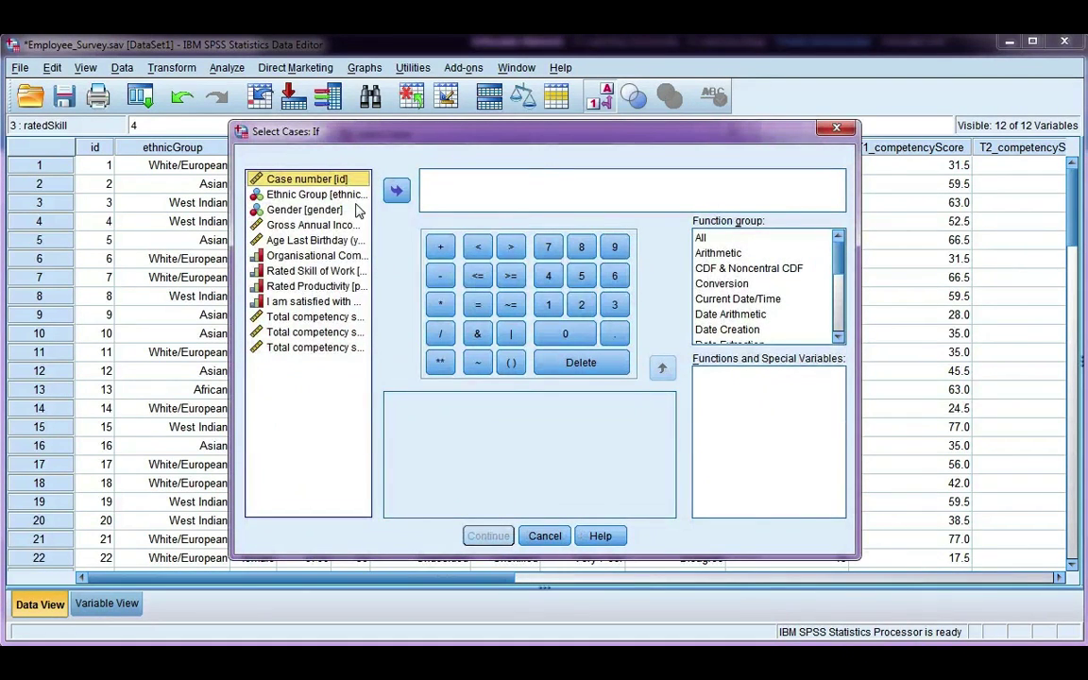
pyautogui.click(321, 209)
pyautogui.click(396, 190)
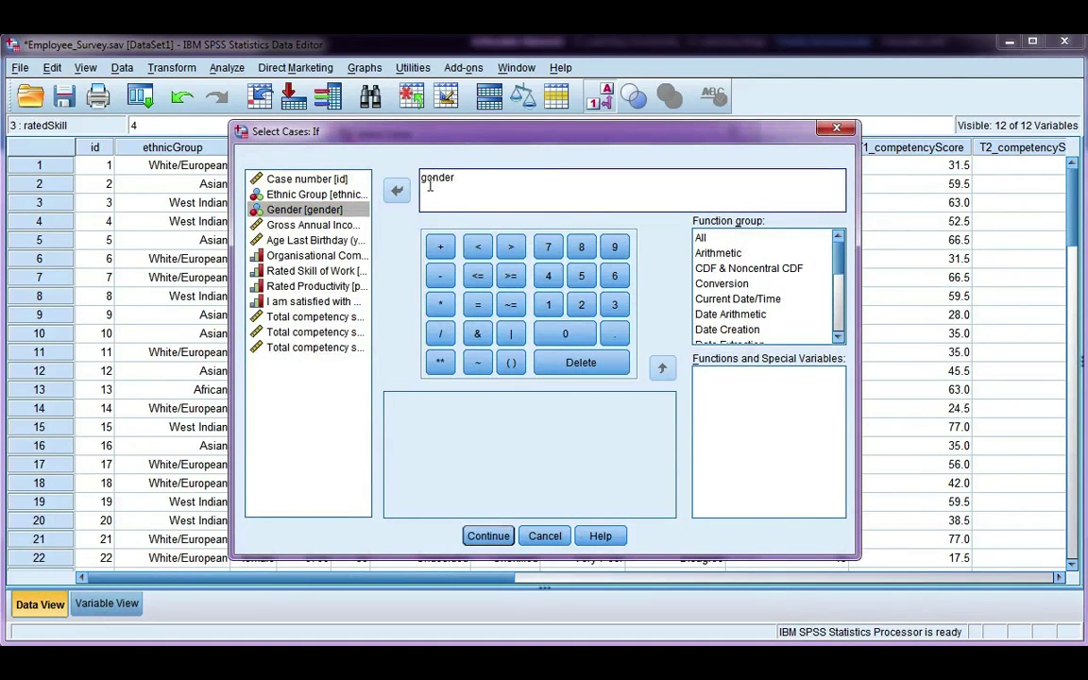
pyautogui.write('=1 and')
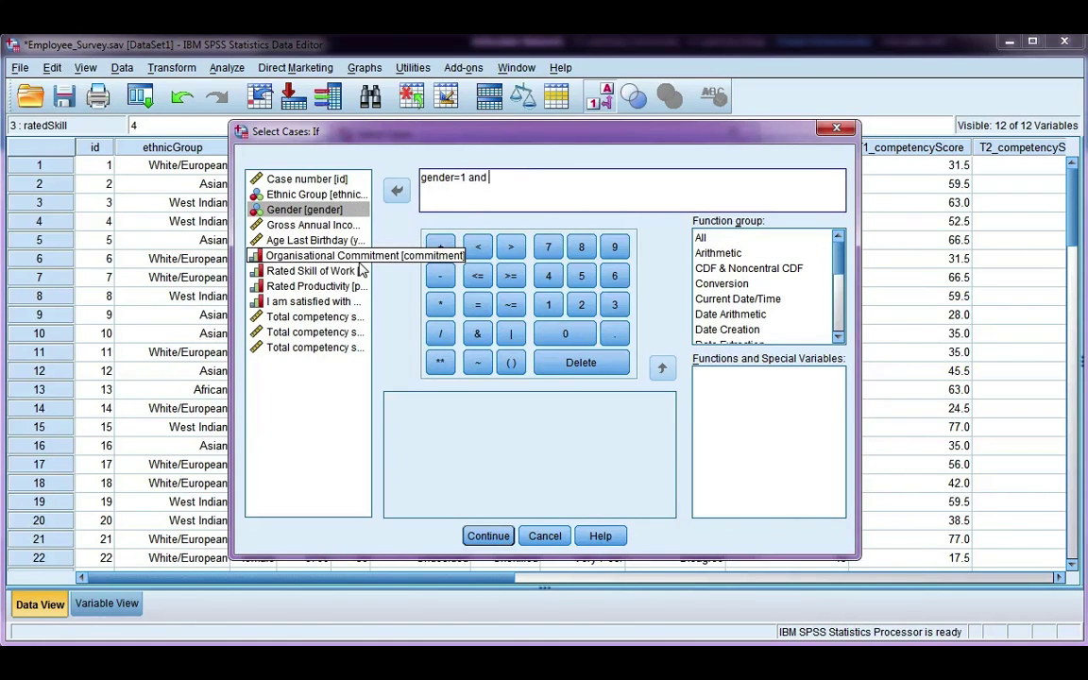
pyautogui.click(354, 271)
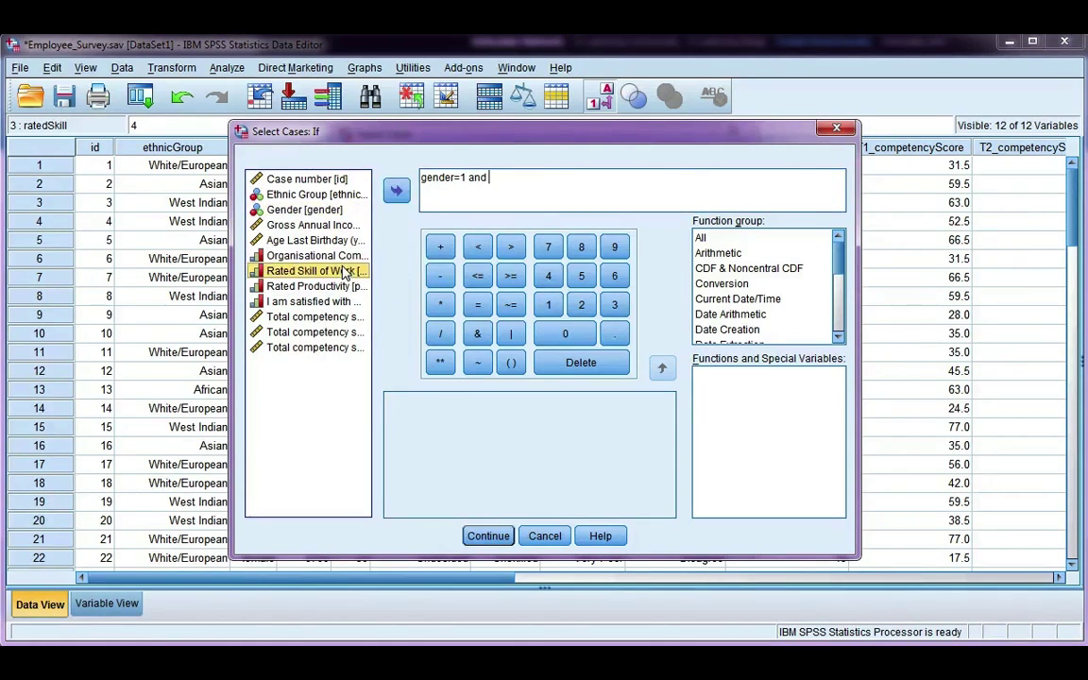
pyautogui.click(395, 188)
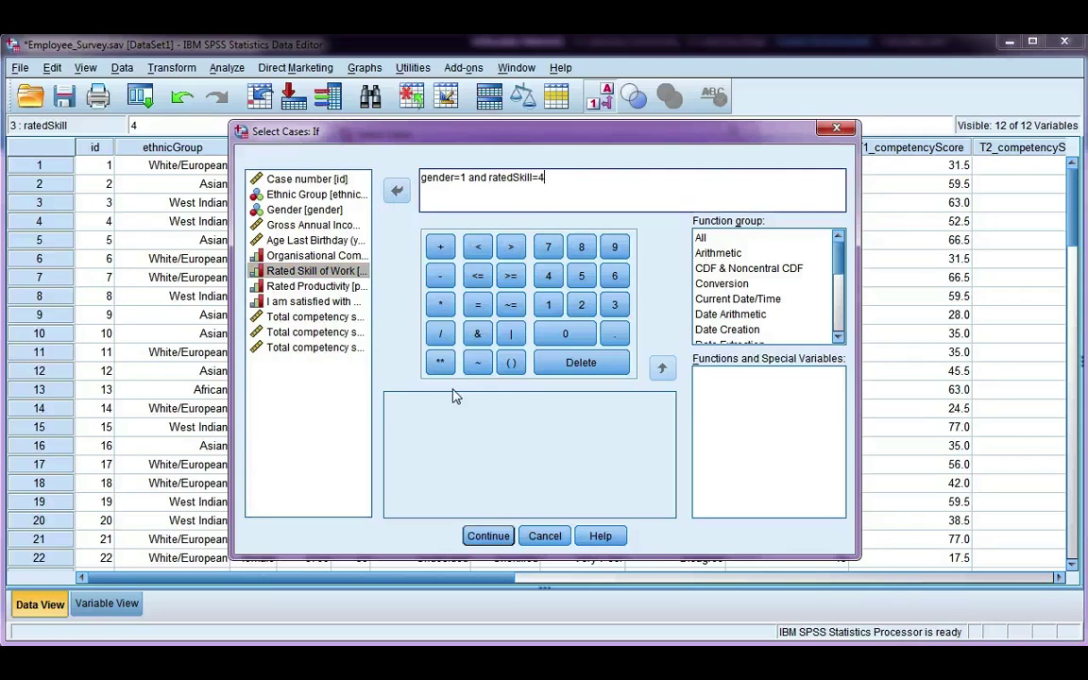
pyautogui.click(489, 536)
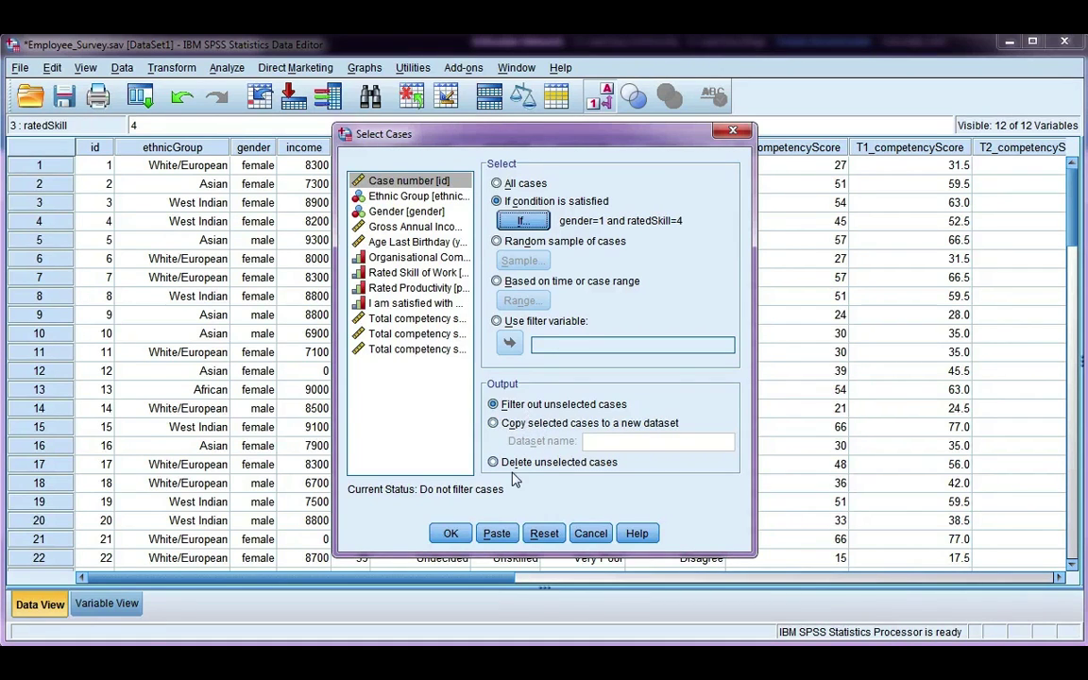
# Step: Apply the gender=1 and ratedSkill=4 filter and return to the Data Editor
pyautogui.click(451, 533)
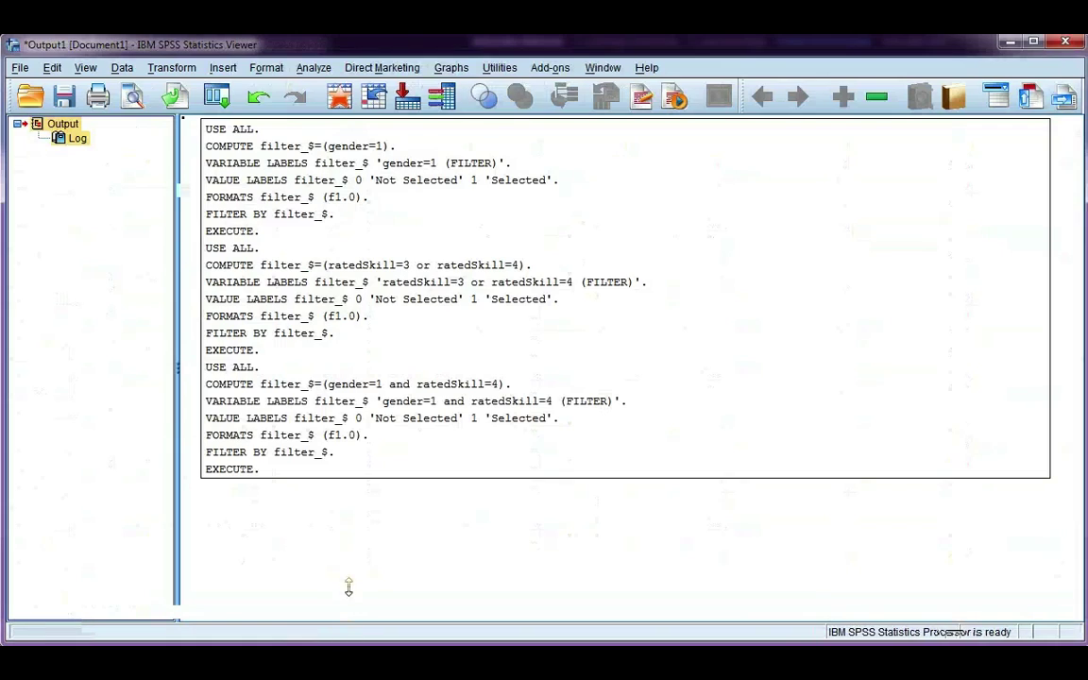
pyautogui.hotkey('alt', 'Tab')
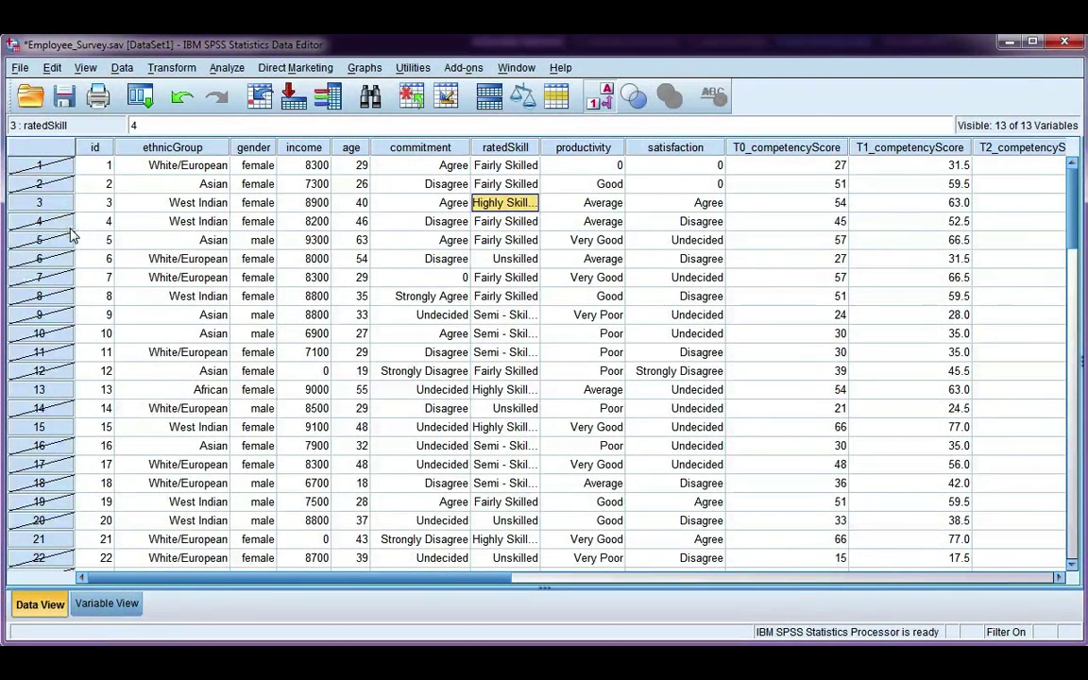